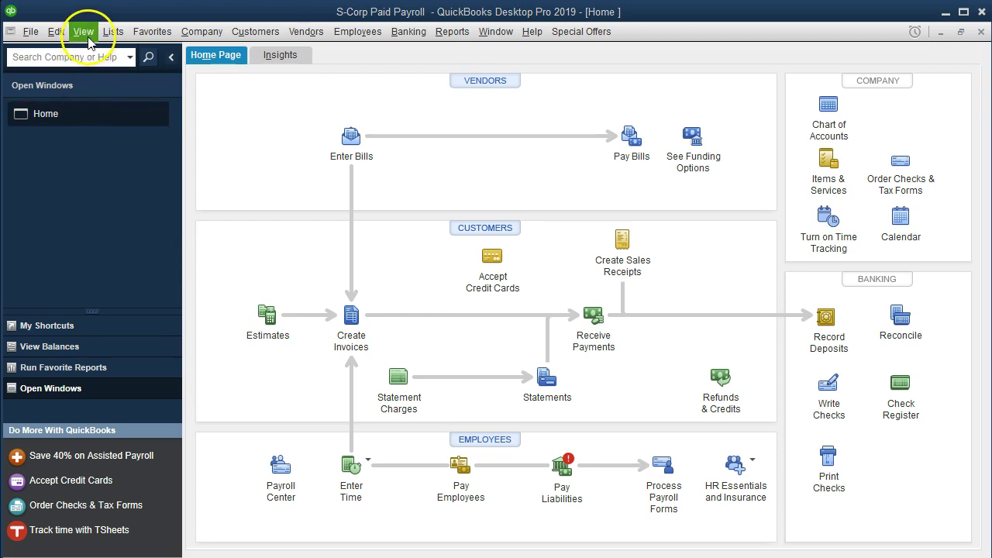
click(83, 32)
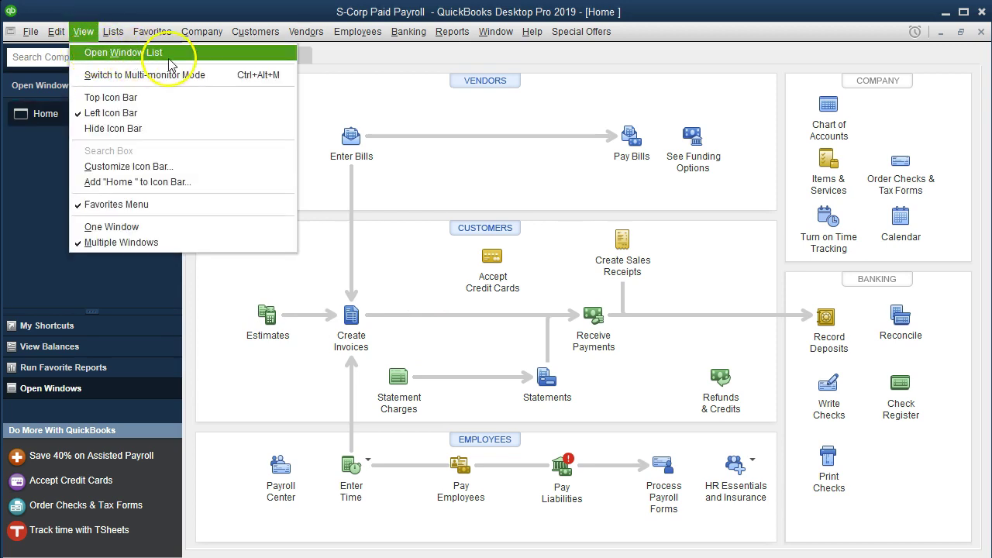
click(392, 263)
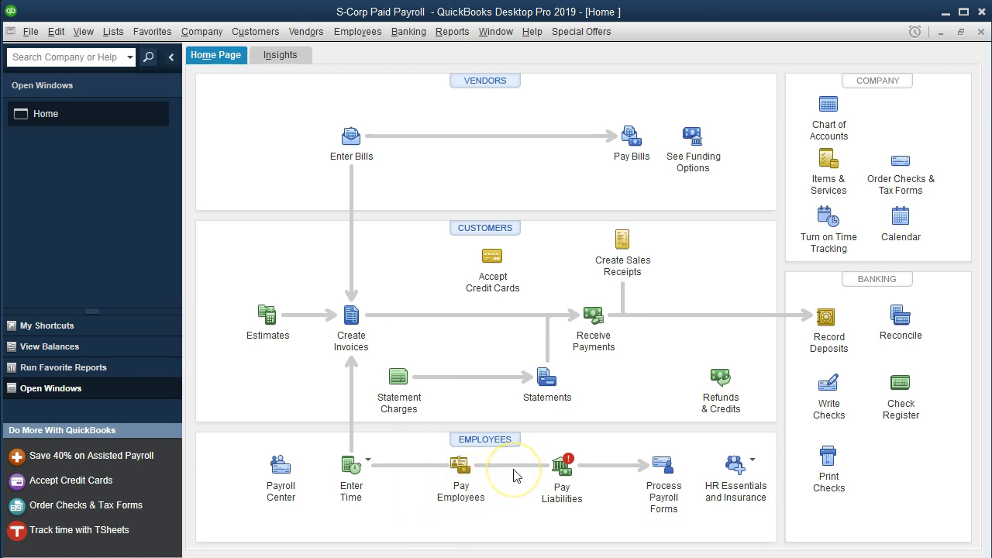
Start an unscheduled payroll run from the Payroll Center and set the check date to 12/31/2018.
click(462, 468)
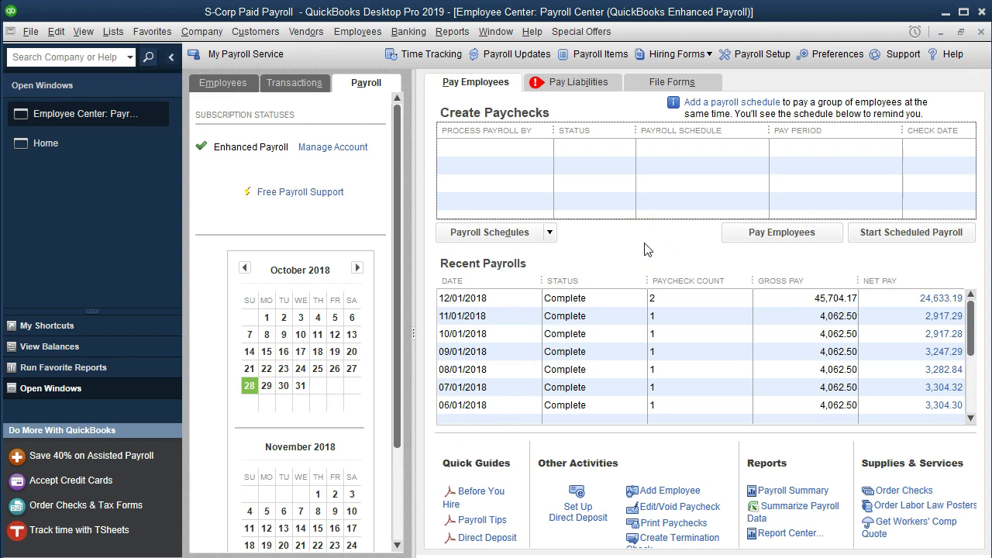
click(731, 242)
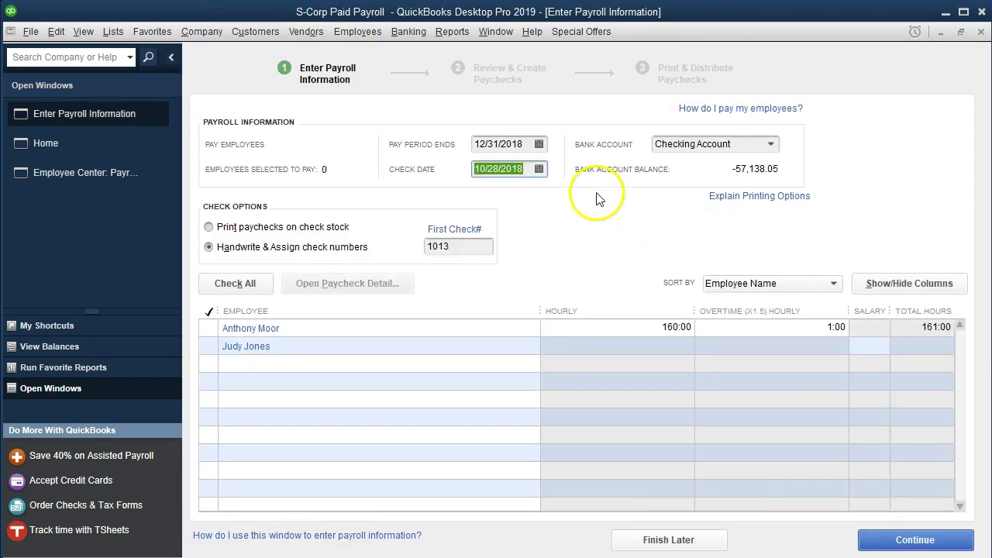
click(454, 382)
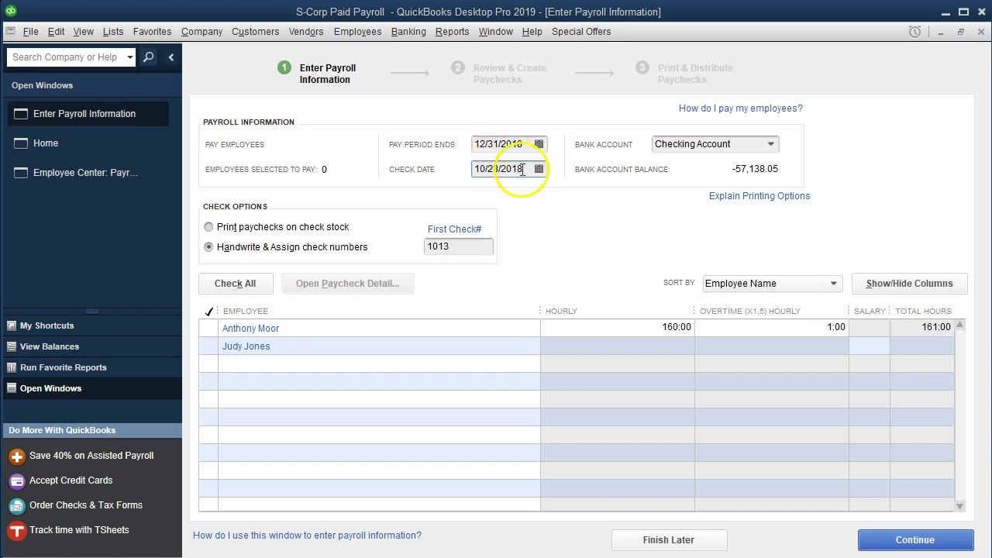
drag(529, 174, 447, 169)
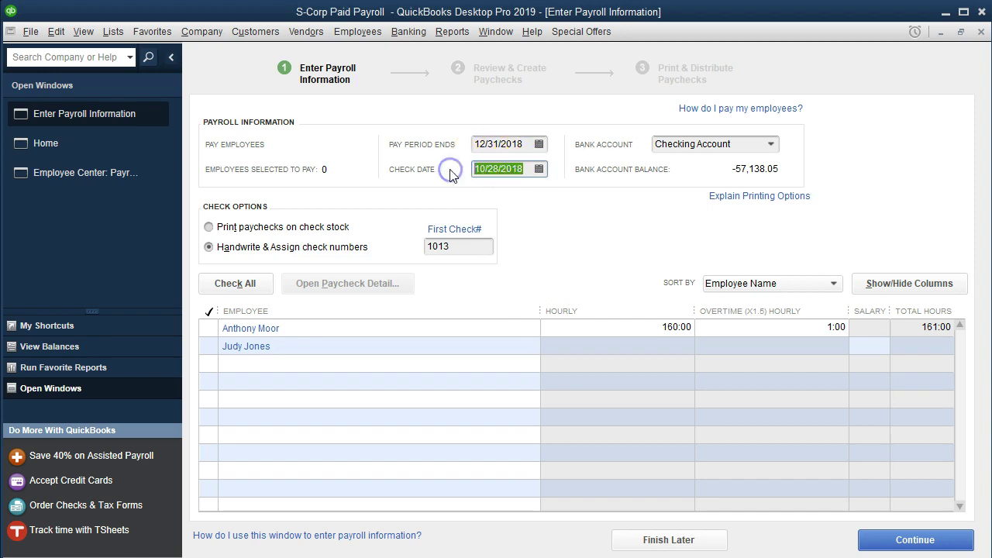
text(12/31/)
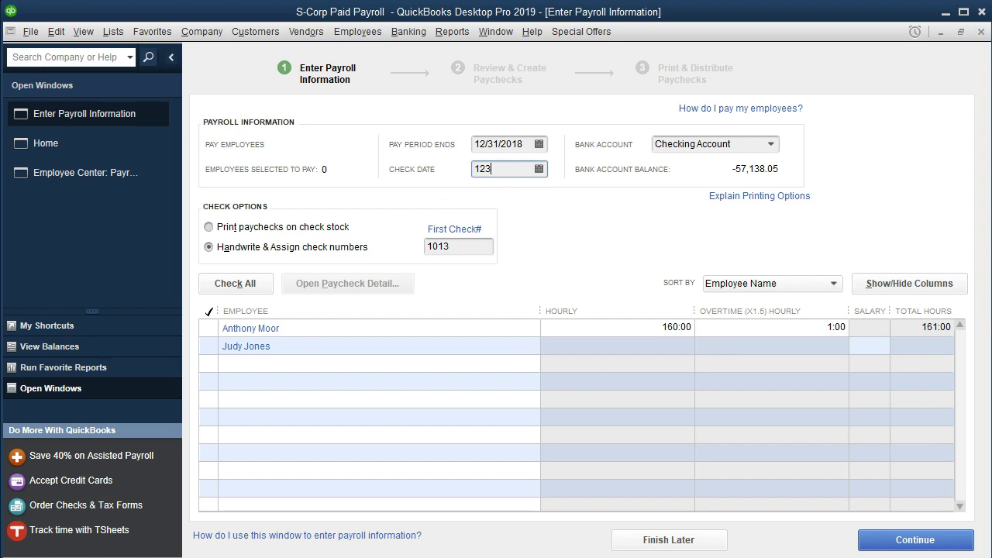
key(Tab)
click(462, 169)
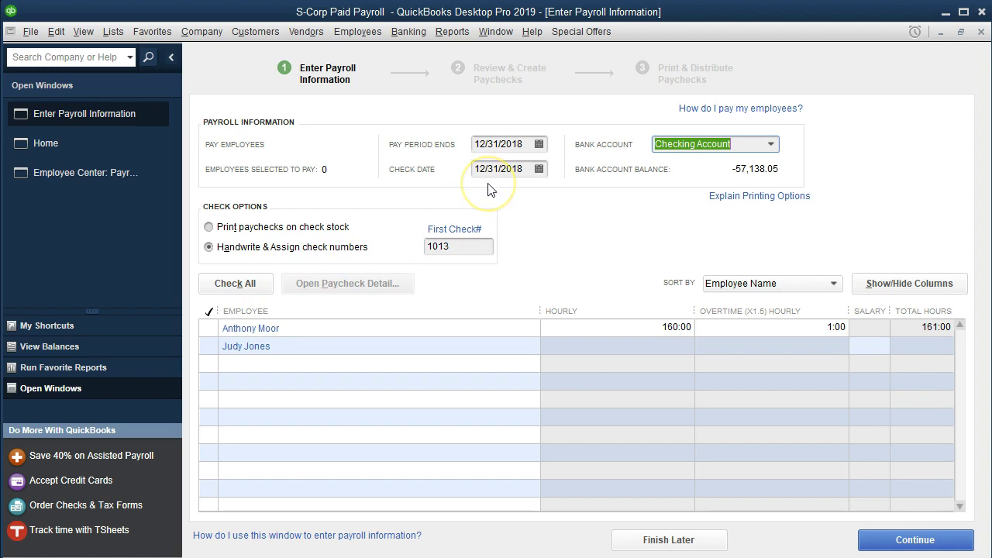
Select all employees for payment and open the paycheck preview of the hourly employee.
click(250, 283)
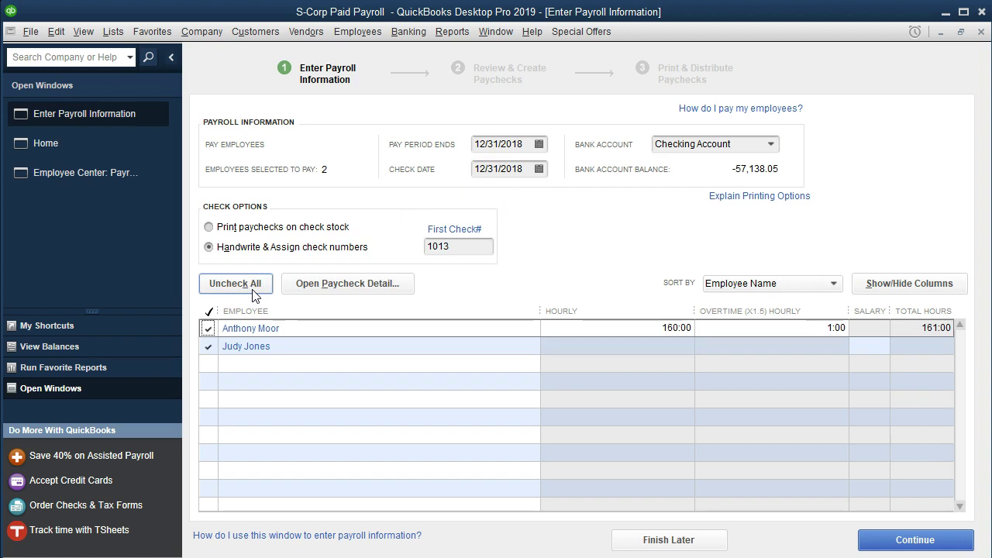
click(246, 330)
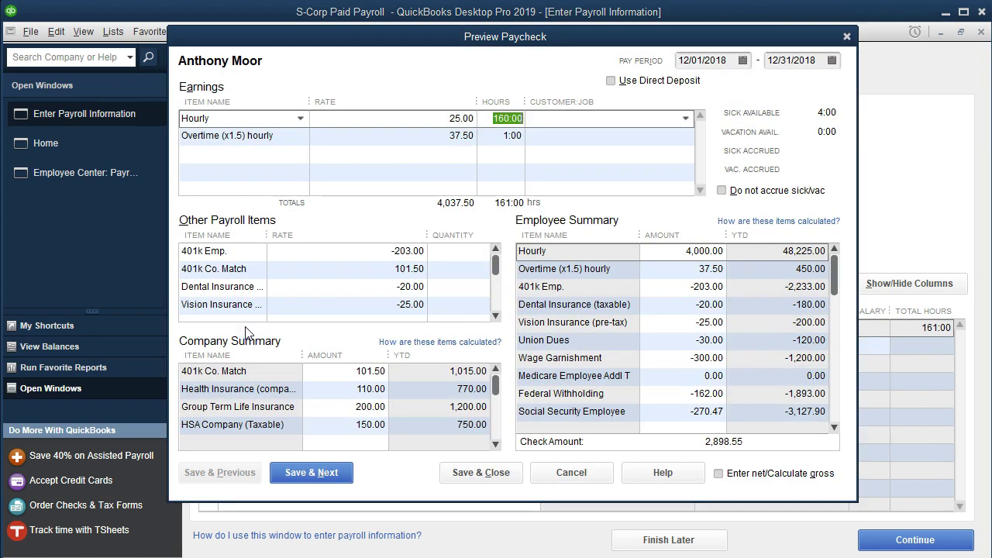
Examine the earnings, deductions and taxes in the hourly employee's Employee Summary and Company Summary.
click(692, 269)
click(692, 261)
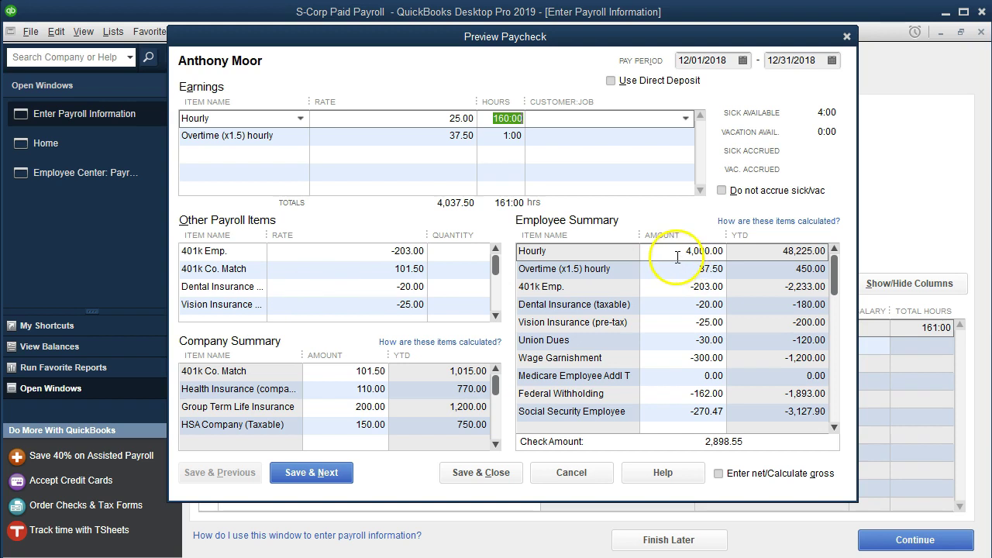
click(675, 259)
click(676, 269)
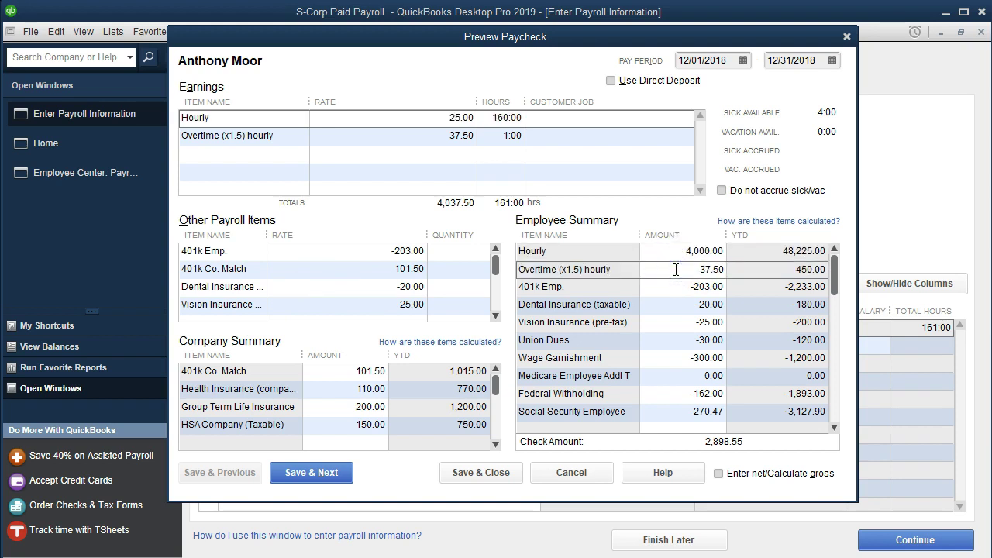
click(679, 287)
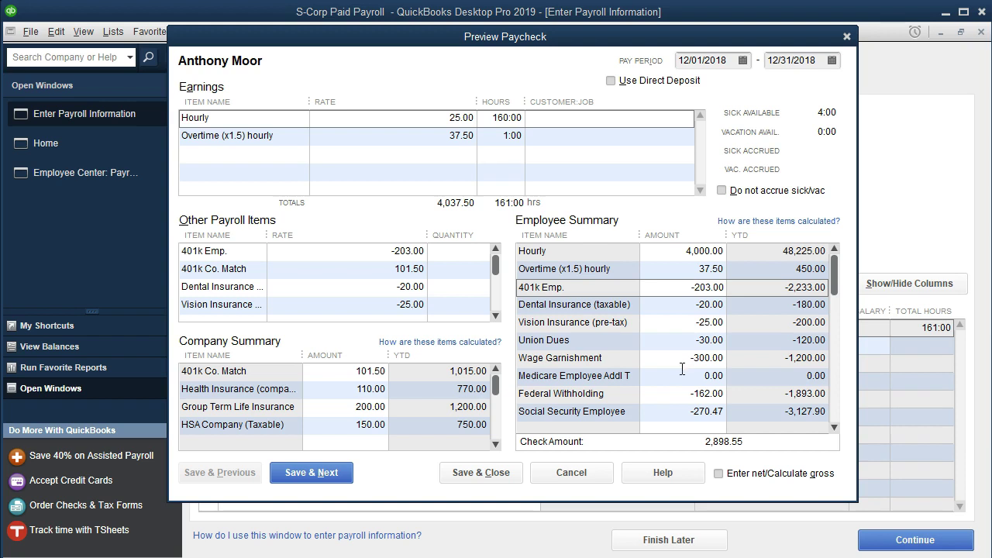
scroll(682, 369, down, 1)
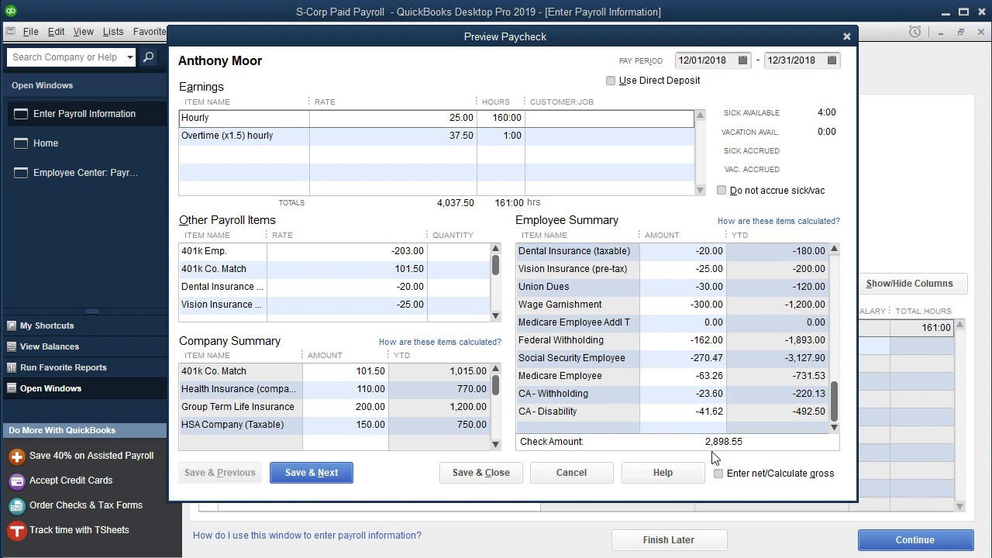
click(497, 447)
click(496, 446)
click(496, 446)
click(496, 446)
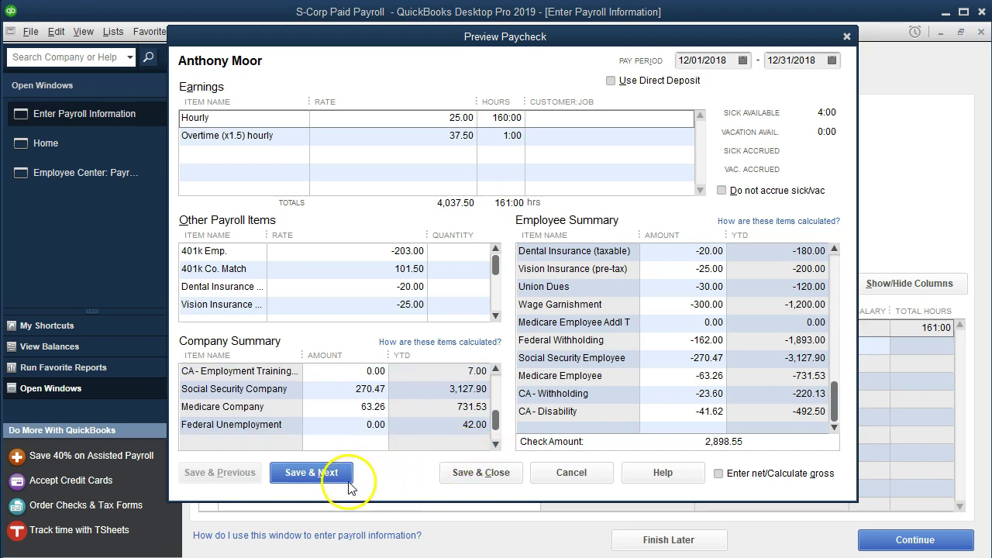
Save the hourly employee's paycheck, add a Bonus earning of 200,000 to the salaried employee's paycheck and acknowledge the wage-limit notice.
click(311, 473)
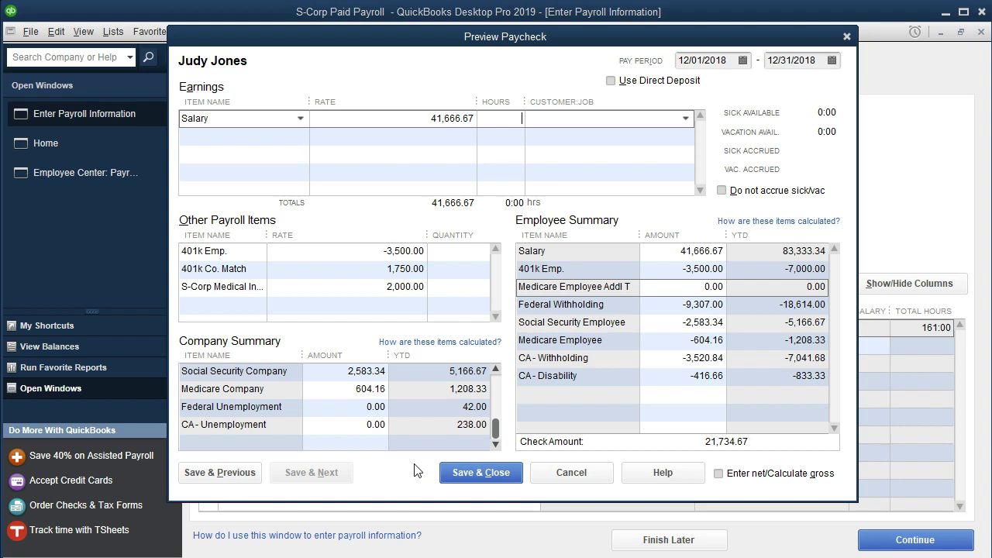
click(274, 136)
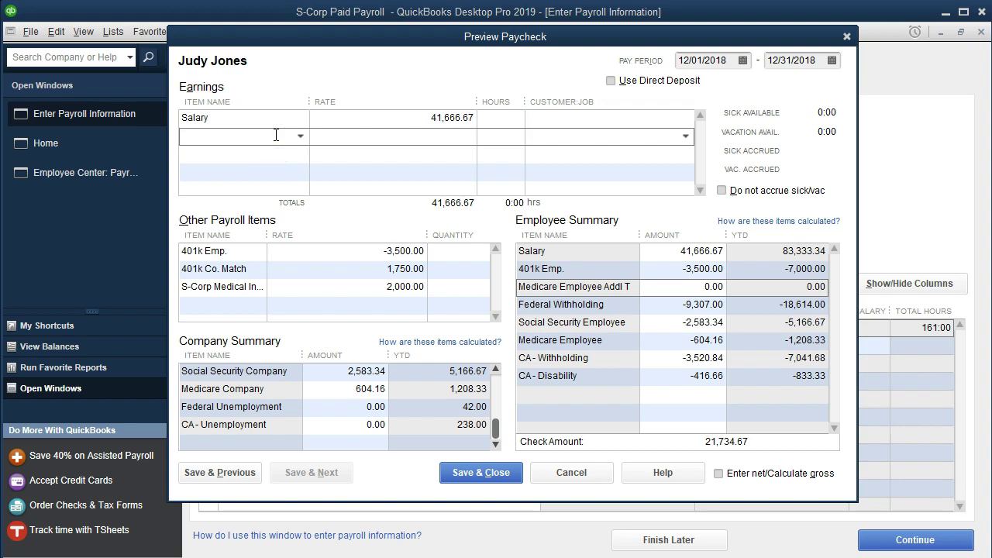
text(Bonus)
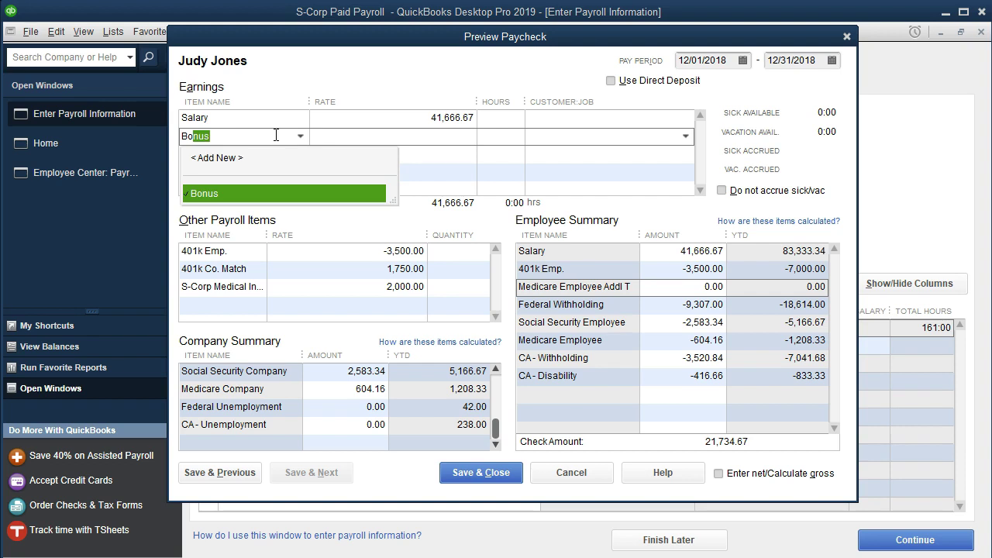
key(Tab)
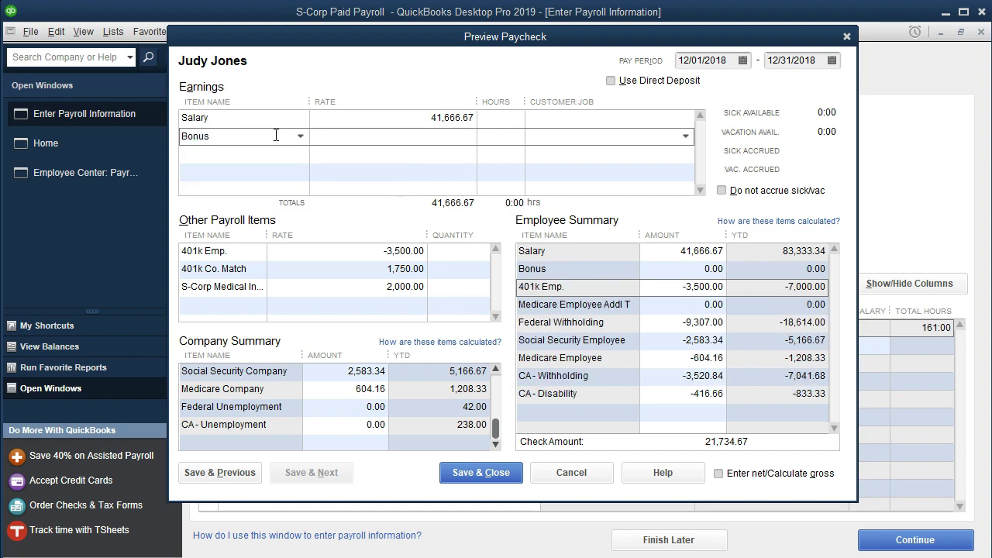
text(200000)
key(Tab)
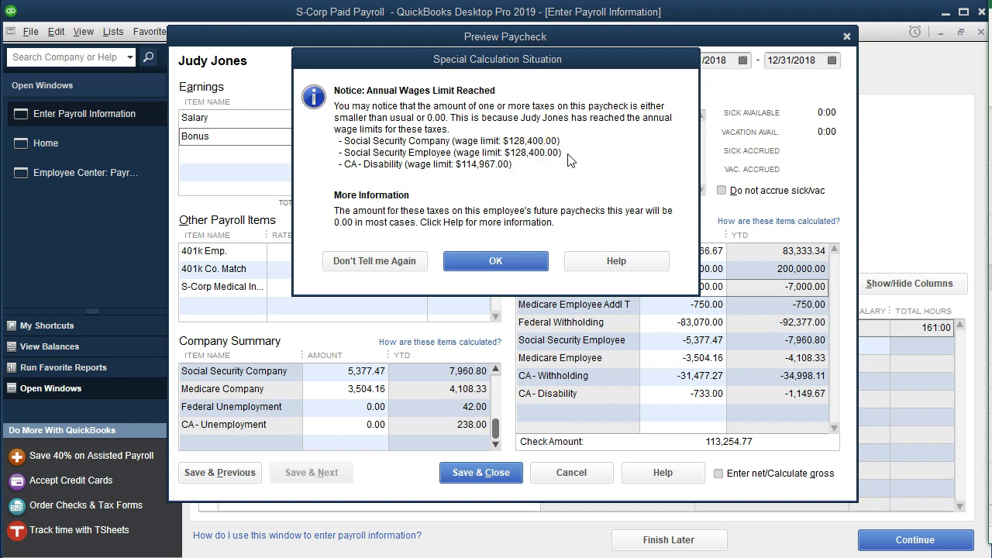
key(Return)
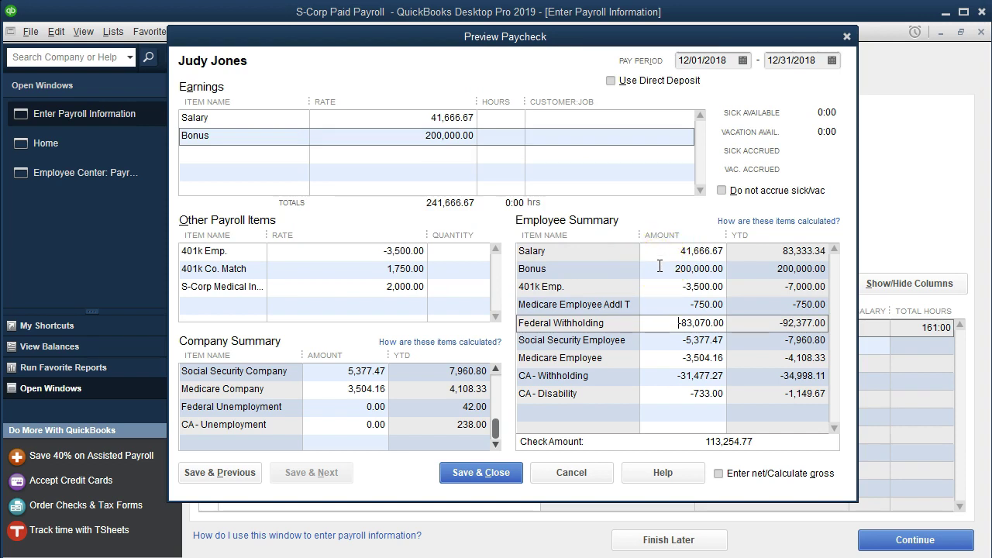
Examine the salaried employee's 401k, additional Medicare and federal withholding amounts against the bonus.
click(658, 288)
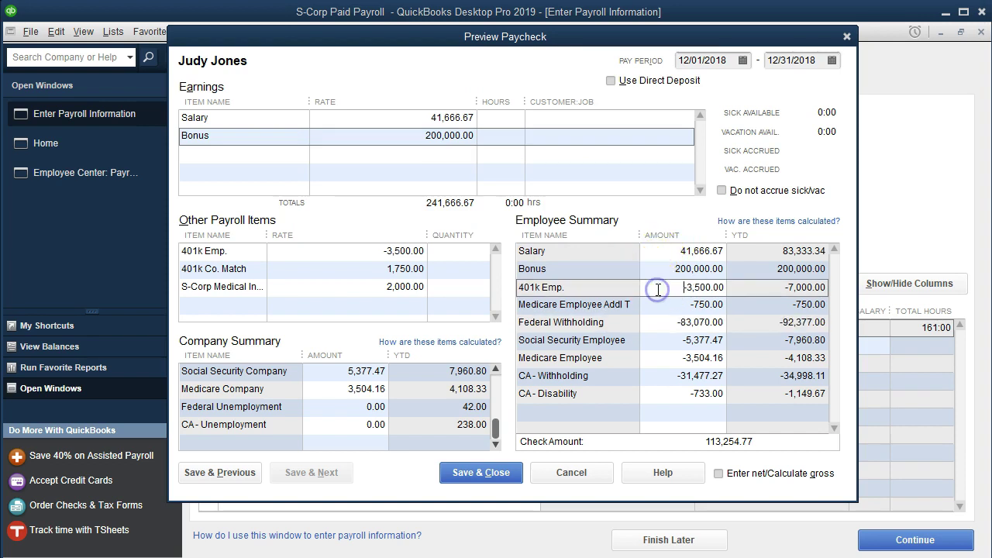
click(659, 304)
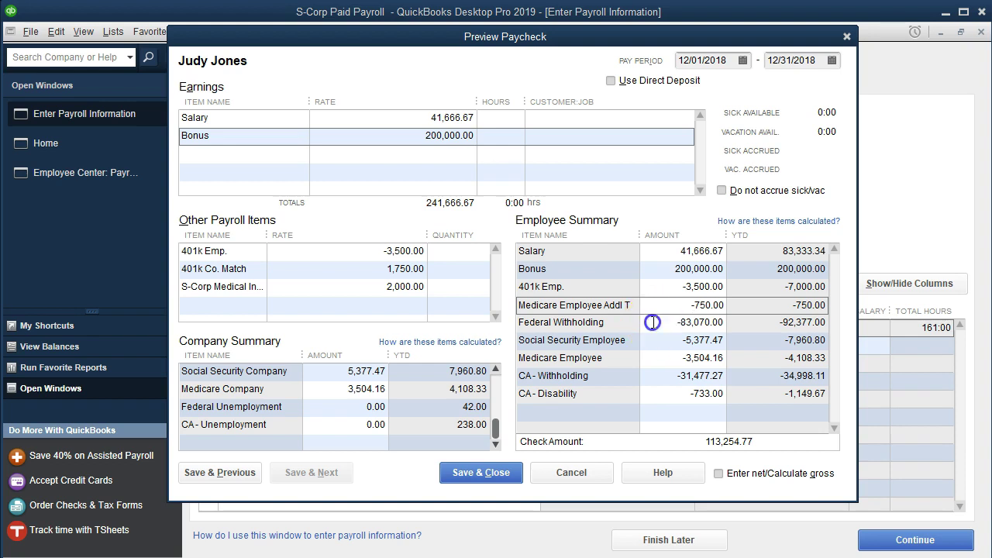
click(653, 323)
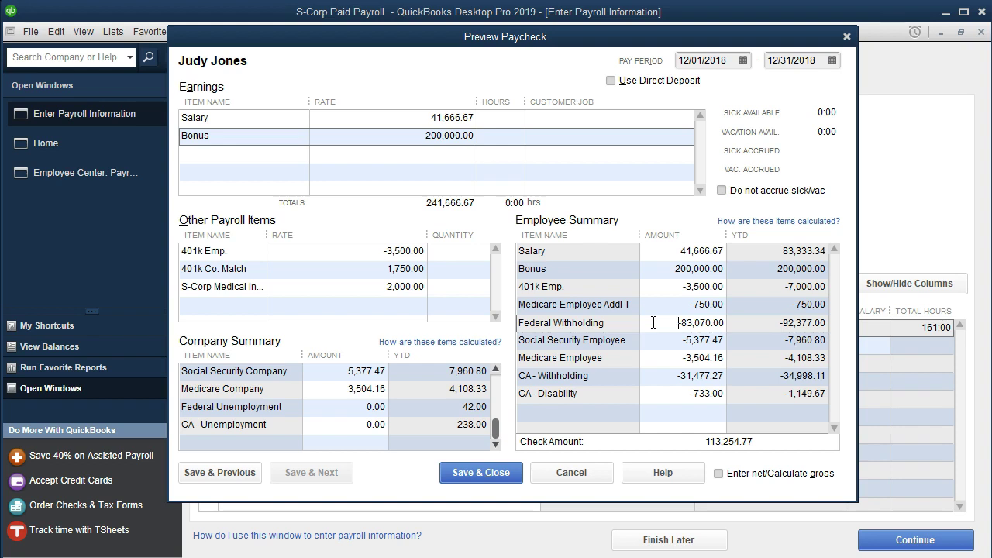
click(513, 138)
click(660, 323)
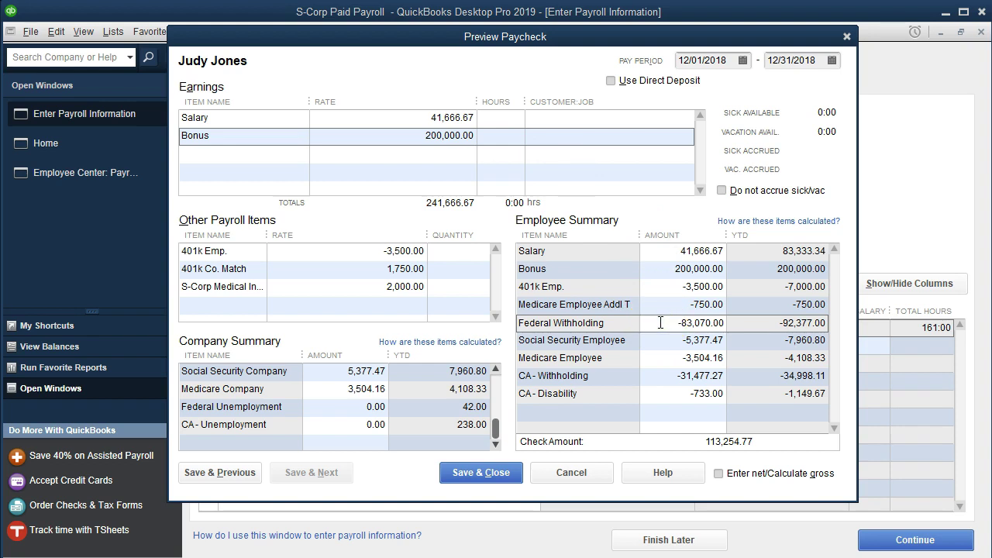
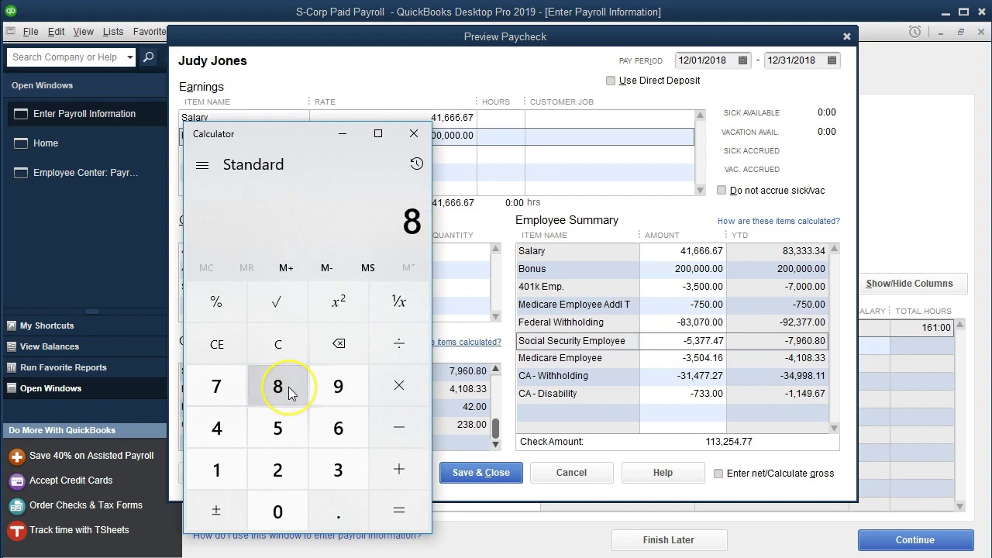
In Calculator, add 200,000 and 41,666.67, multiply the sum by 0.062 for Social Security, and close the calculator.
text(200,000)
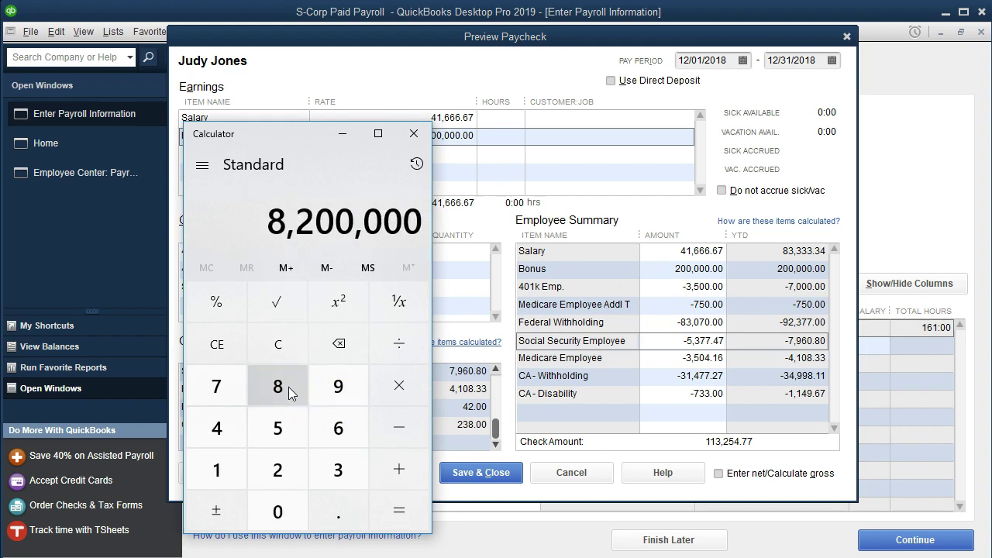
click(279, 335)
text(200000+41)
text(666.67)
key(Return)
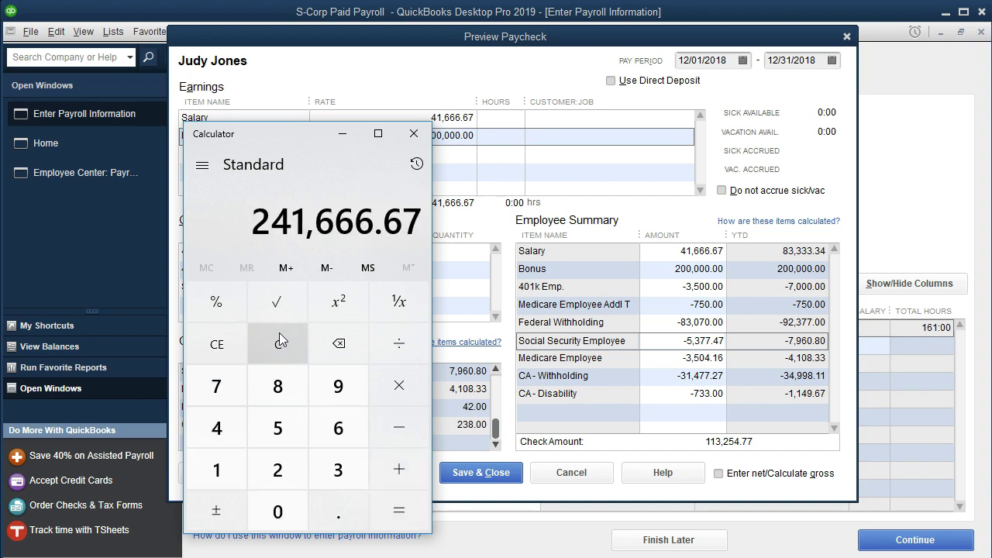
text(*.062)
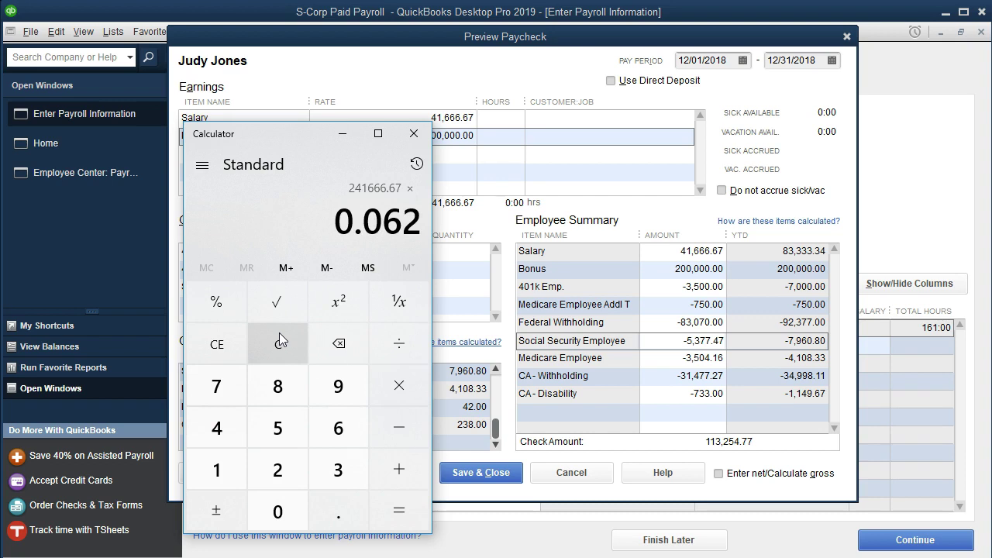
key(Return)
click(253, 245)
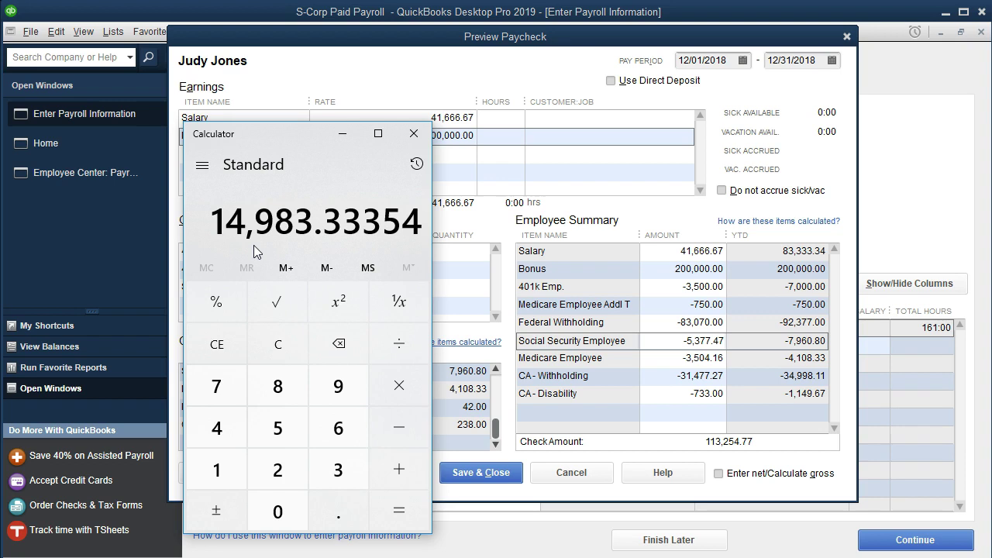
click(415, 138)
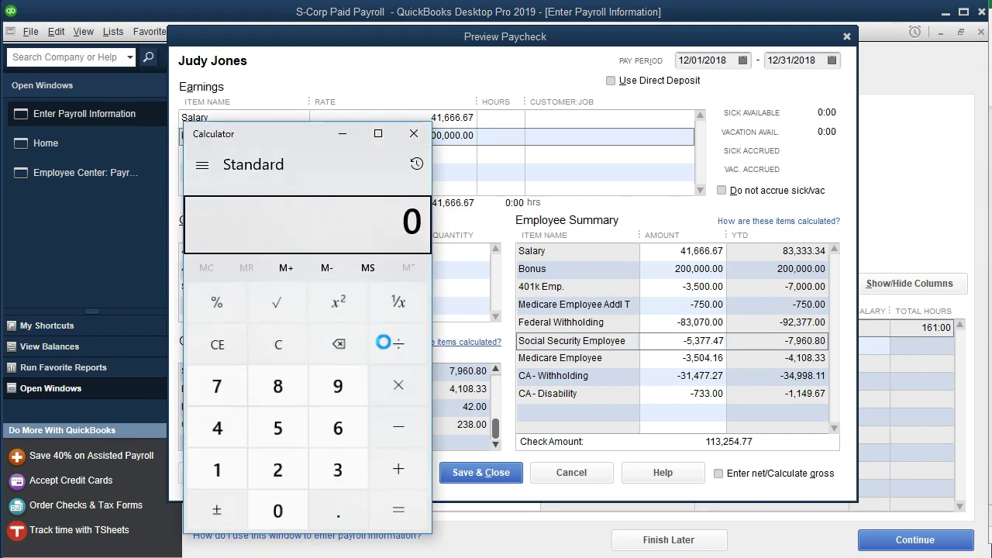
In Calculator, subtract the prior salary of 41,666.67 from the 128,400 Social Security wage limit.
drag(303, 142, 319, 194)
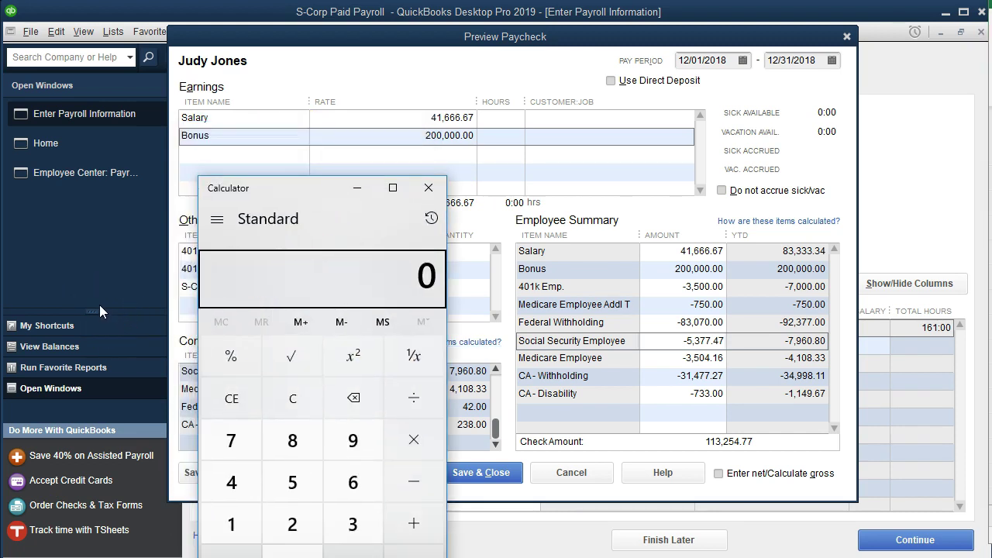
text(12400-)
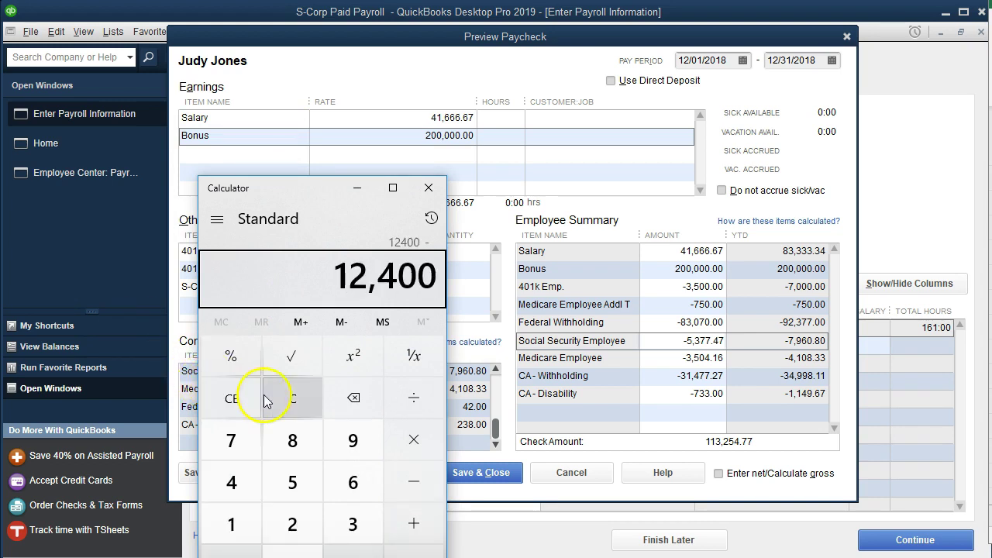
click(297, 406)
text(12)
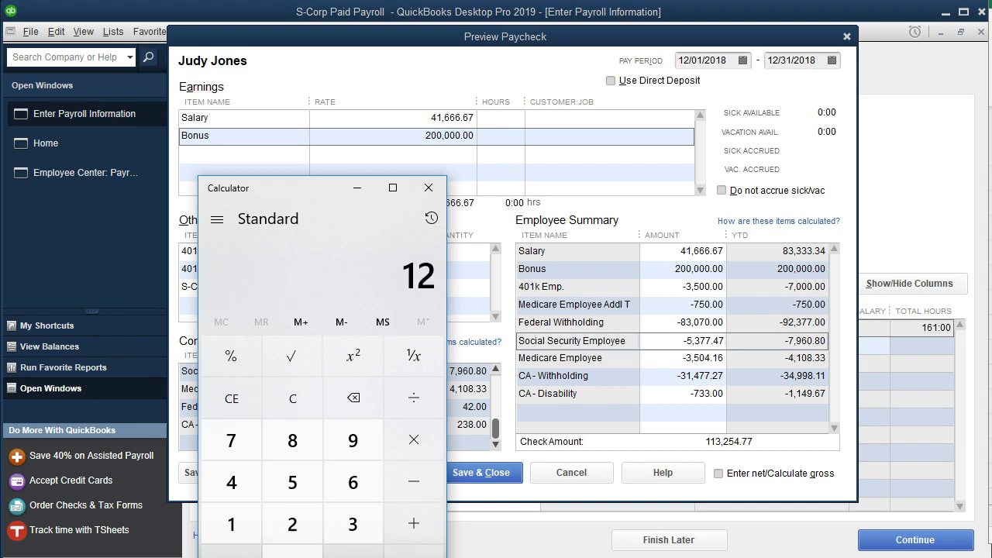
text(8400 - )
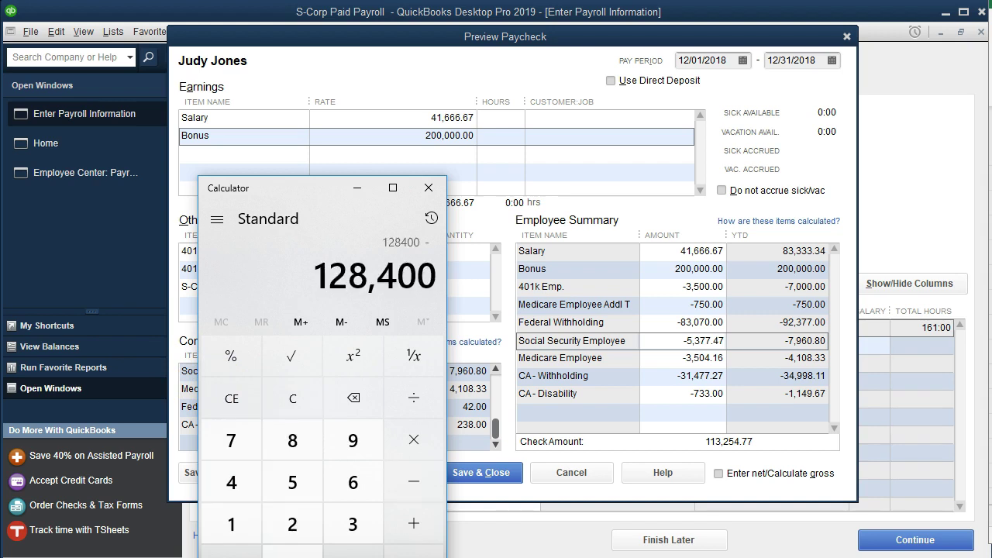
text(41,666.67)
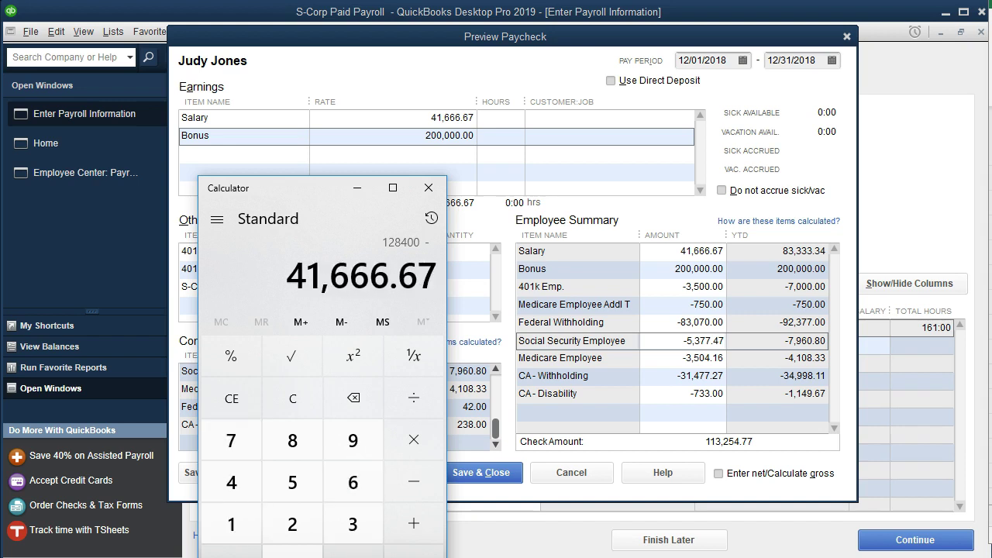
key(Return)
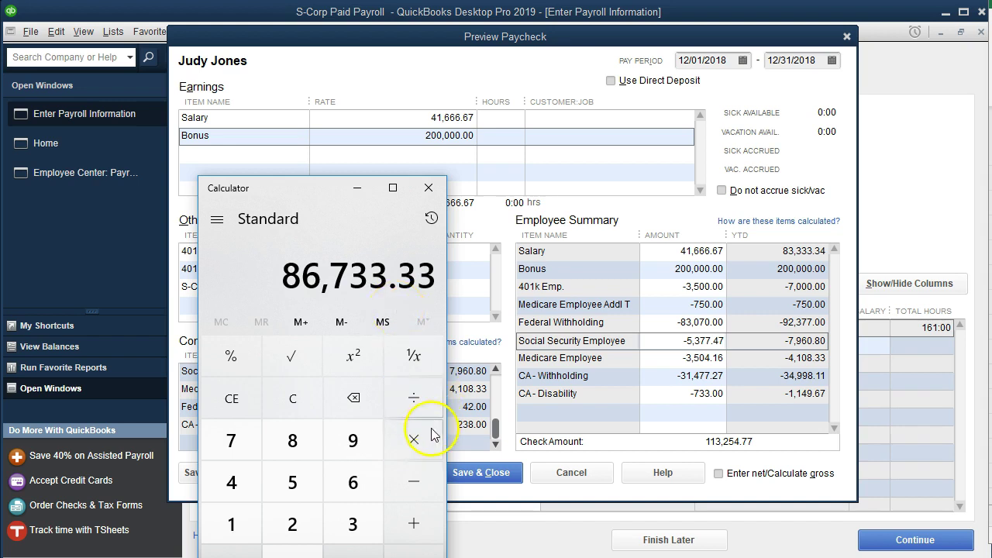
Multiply the remaining taxable wages by 0.062 to check the Social Security amount, and close the calculator.
click(392, 438)
text(0.062)
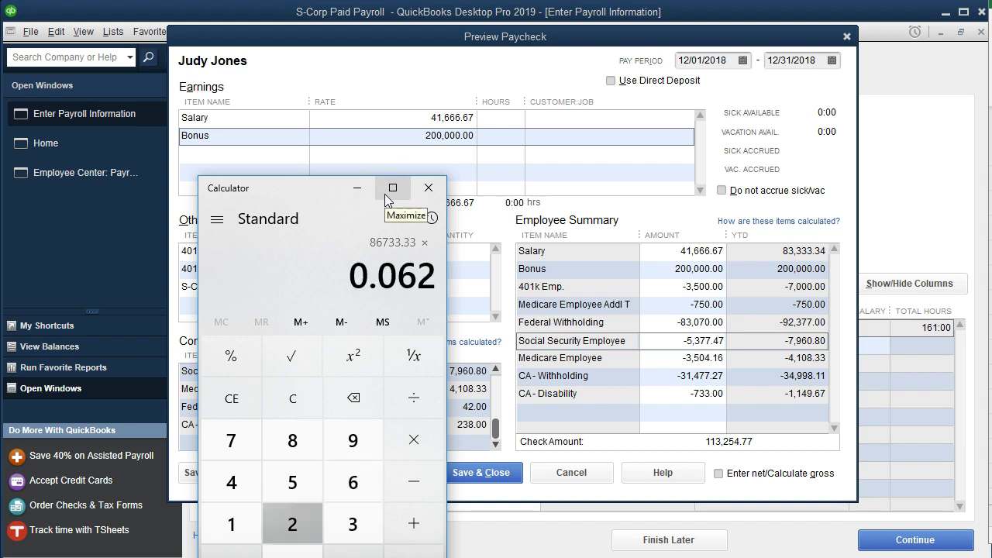
key(Return)
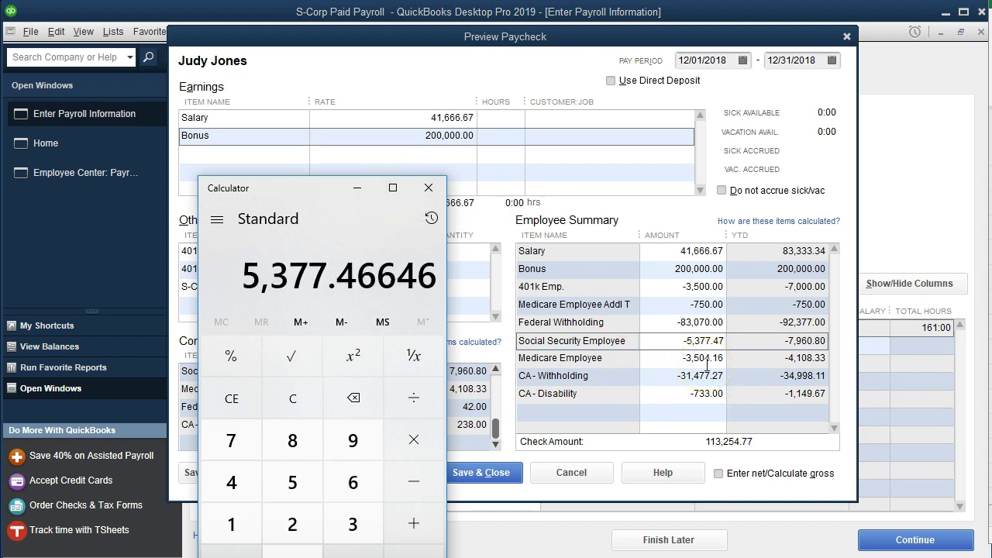
click(429, 188)
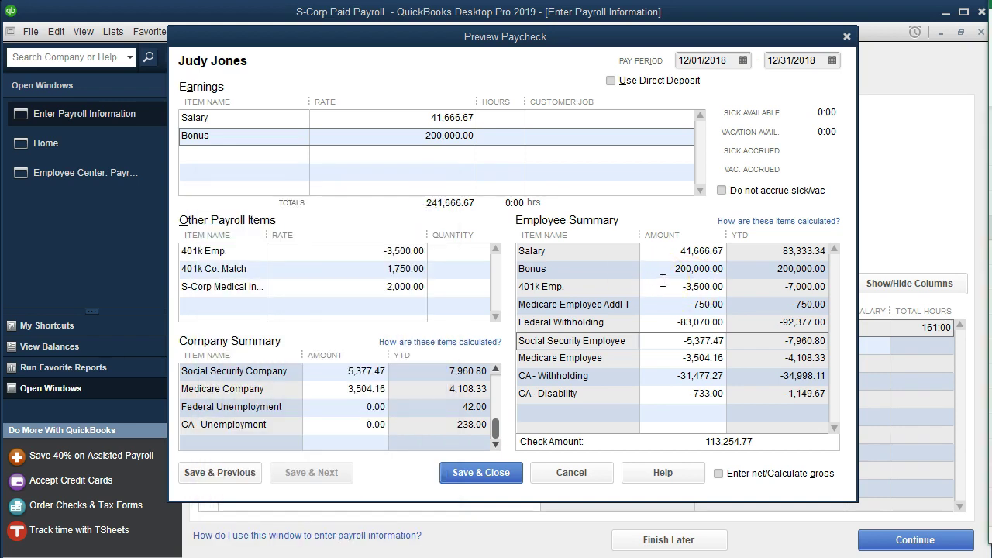
In Calculator, add 200,000 and 41,666.67, multiply the sum by 0.0145 for Medicare, and close the calculator.
key(XF86Calculator)
click(313, 415)
text(200000+)
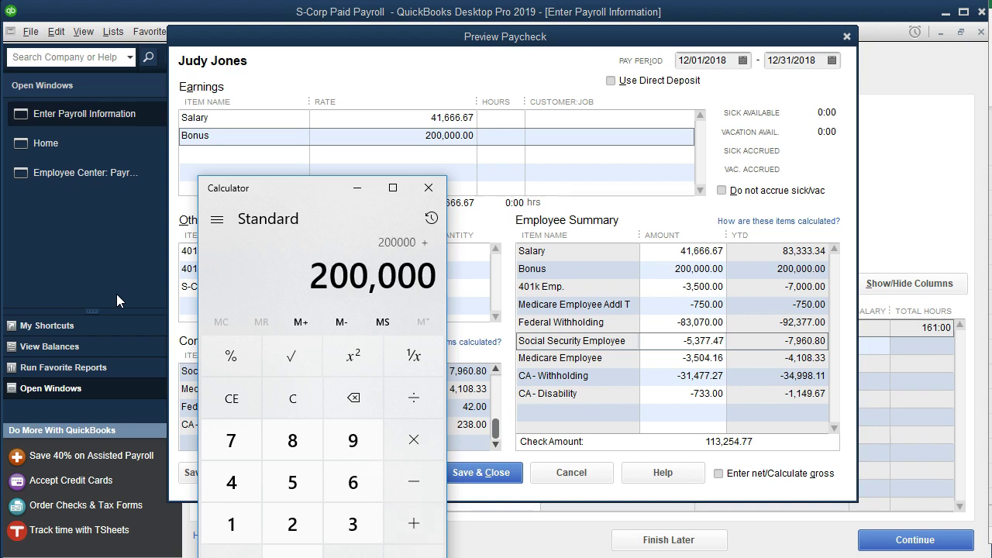
text(41666.67)
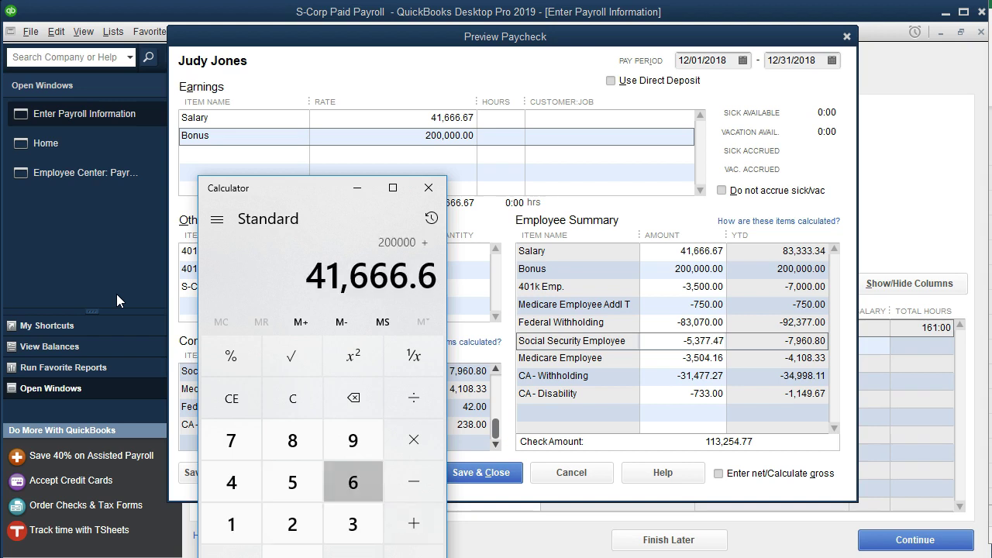
text(*0.014)
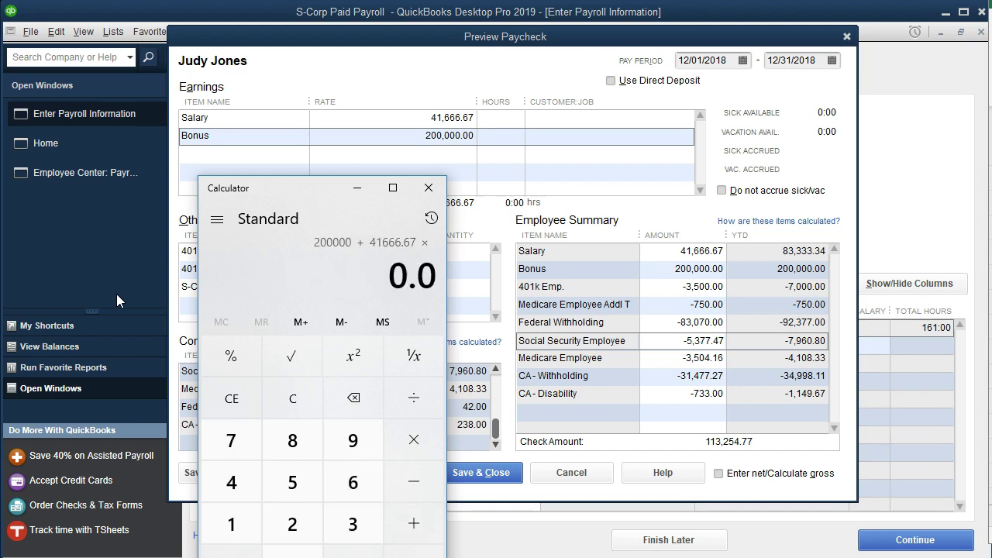
text(5)
key(Return)
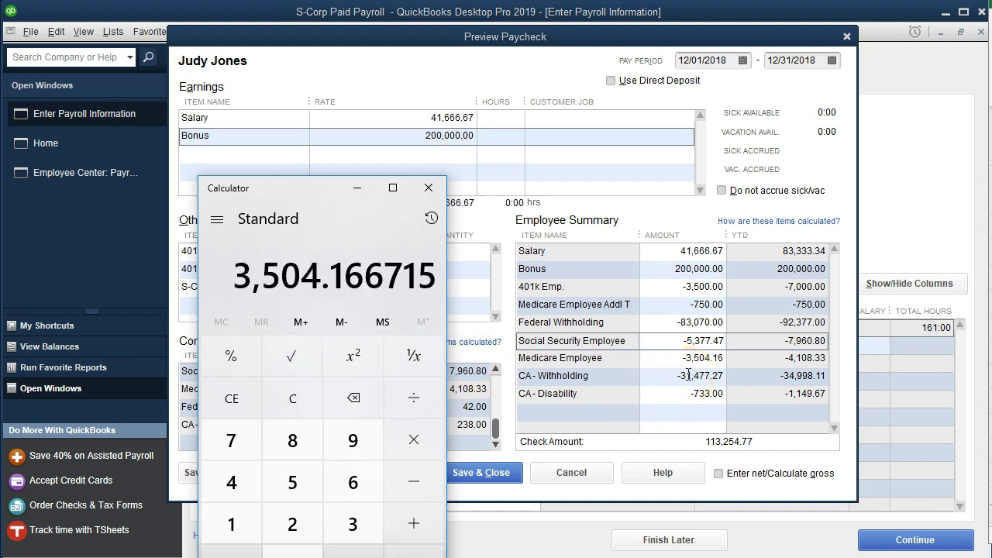
click(452, 199)
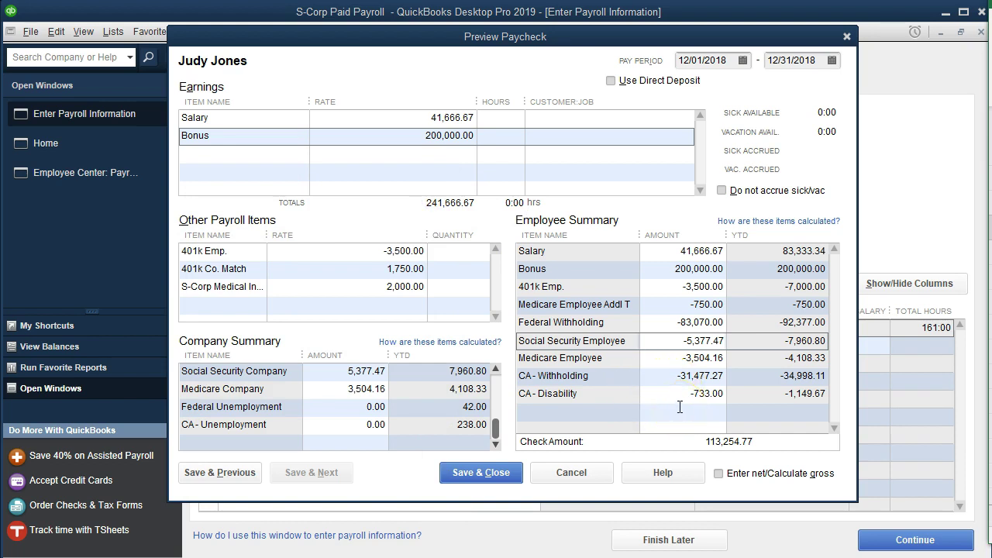
Check the company's Social Security, Medicare and CA unemployment amounts, and save the salaried employee's paycheck.
click(341, 373)
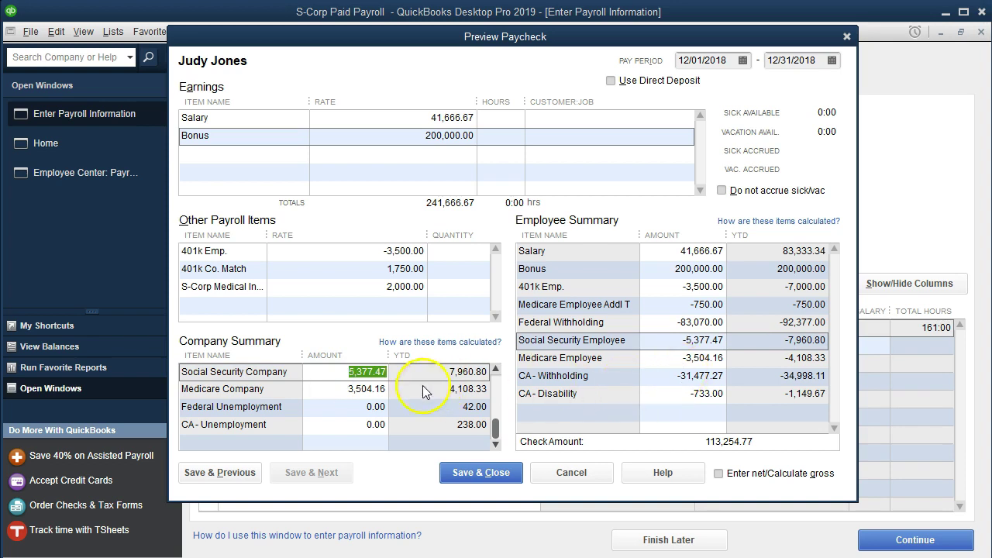
click(347, 390)
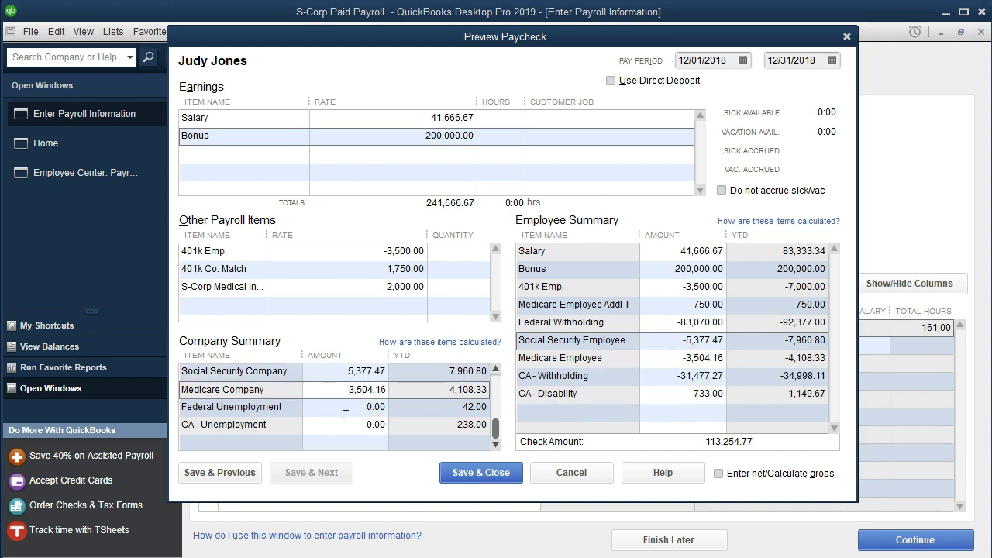
click(333, 425)
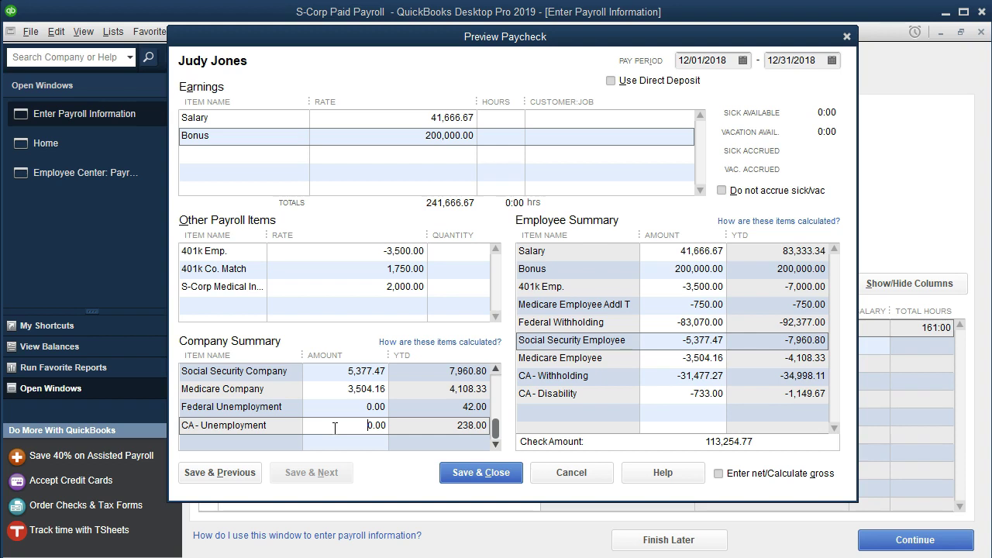
click(463, 474)
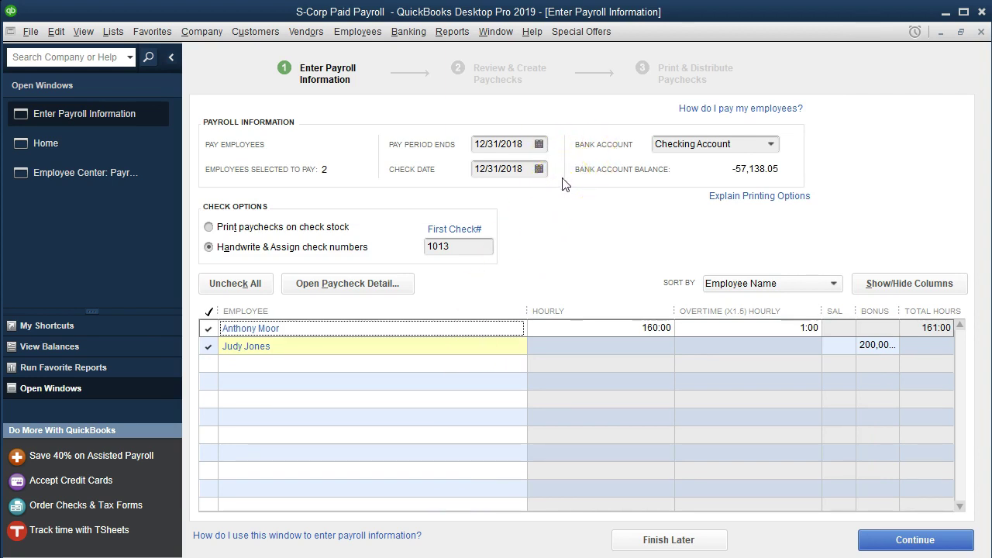
Continue to the paycheck review, create both December 31, 2018 paychecks and acknowledge the next-day tax payment rule.
click(869, 539)
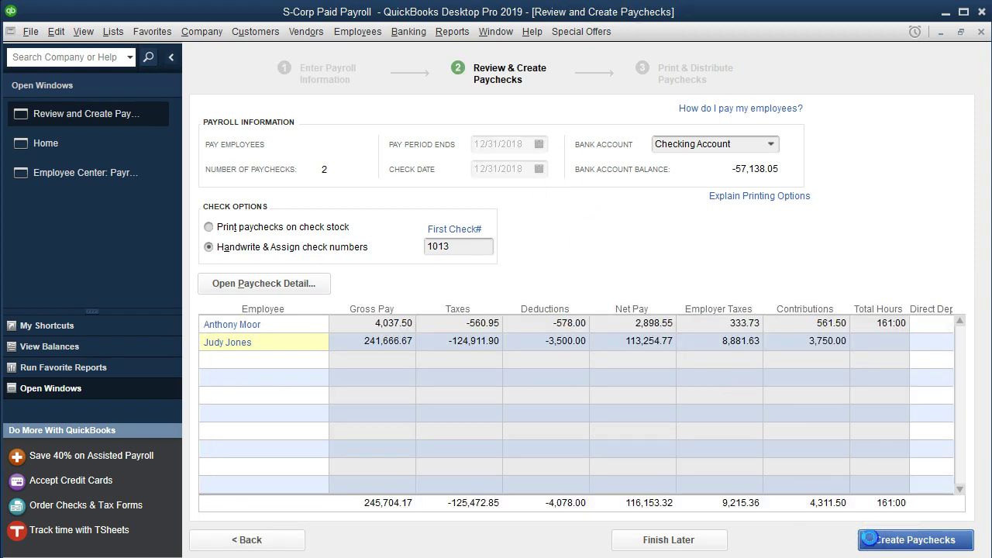
click(870, 540)
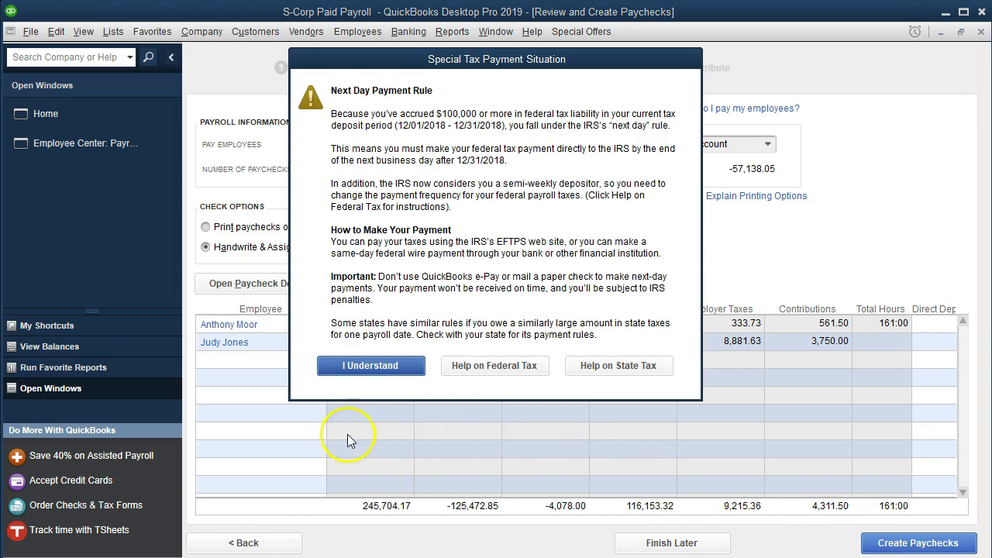
click(402, 365)
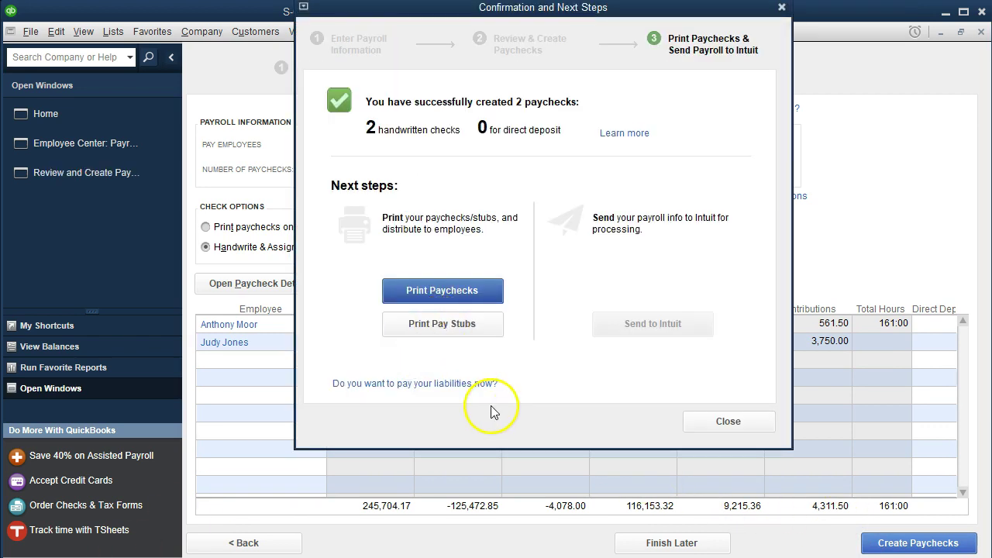
Preview the December 31, 2018 pay stubs, examine the salaried employee's earnings, deductions and taxes, and close the payroll windows.
click(491, 329)
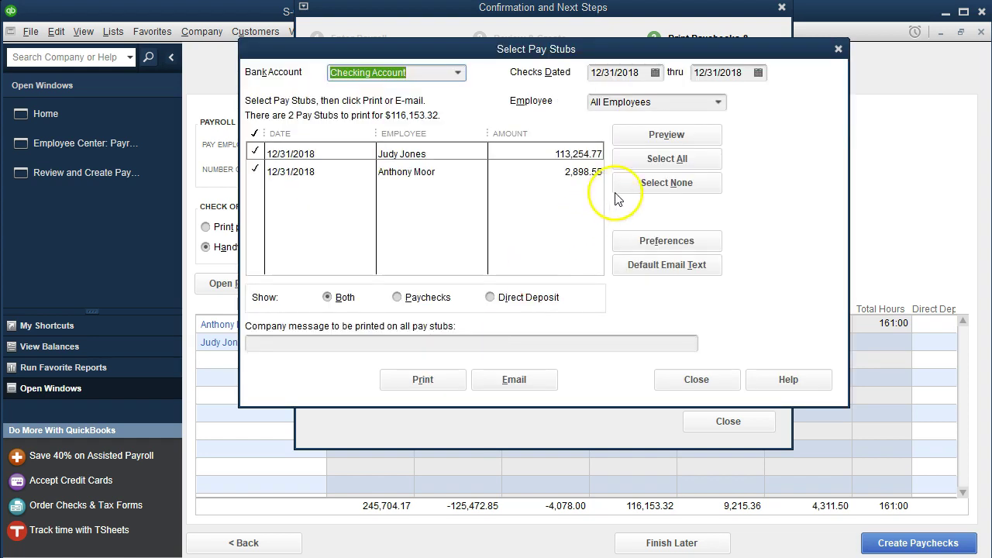
click(652, 136)
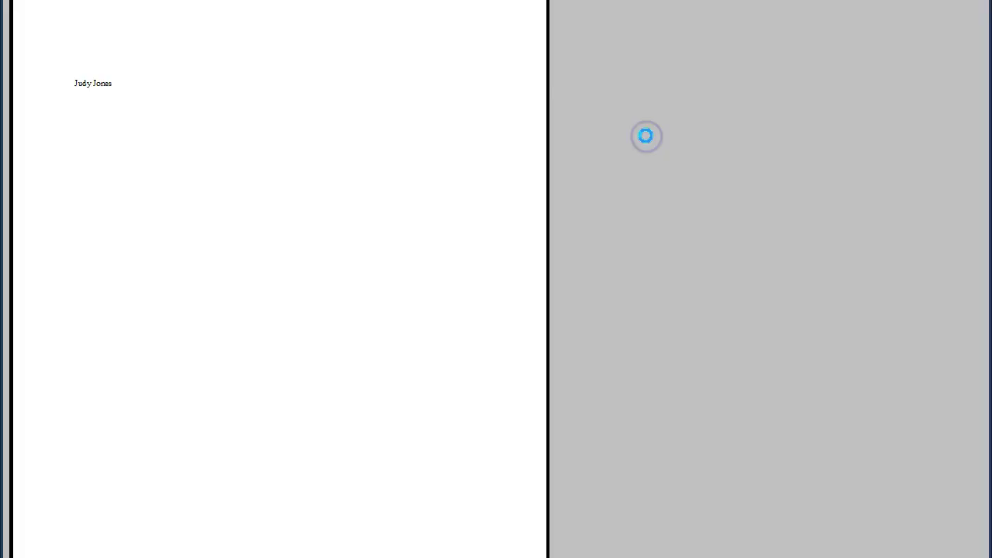
click(532, 222)
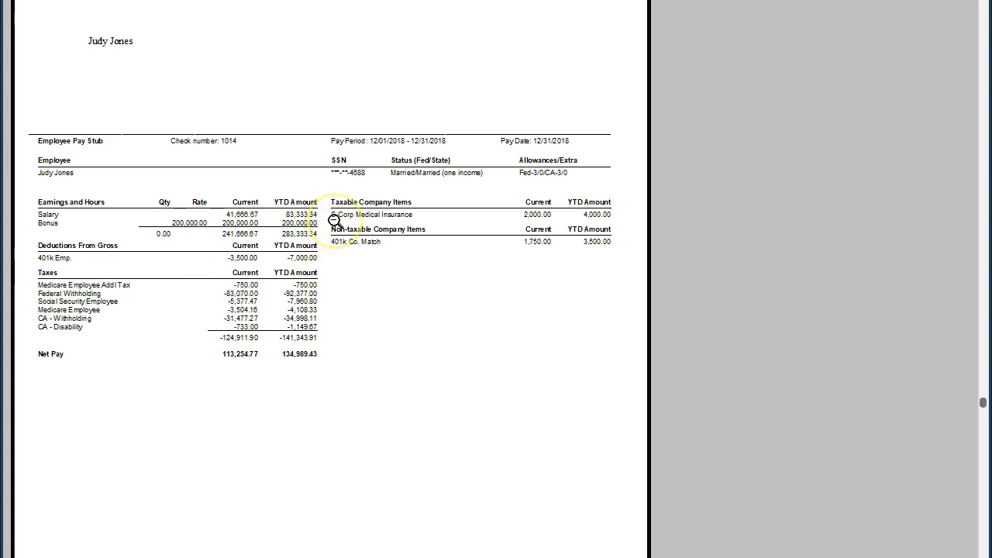
click(190, 284)
click(355, 309)
click(355, 309)
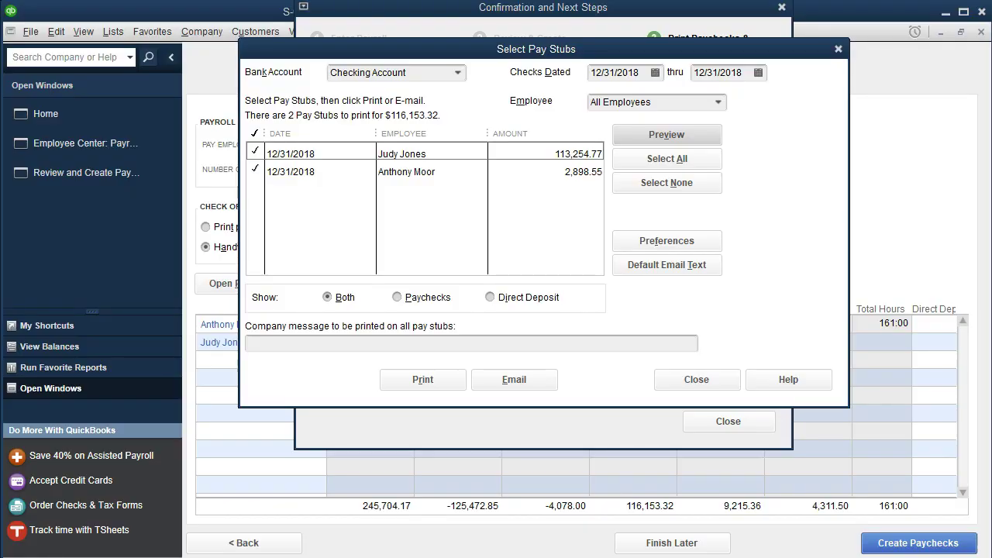
click(837, 47)
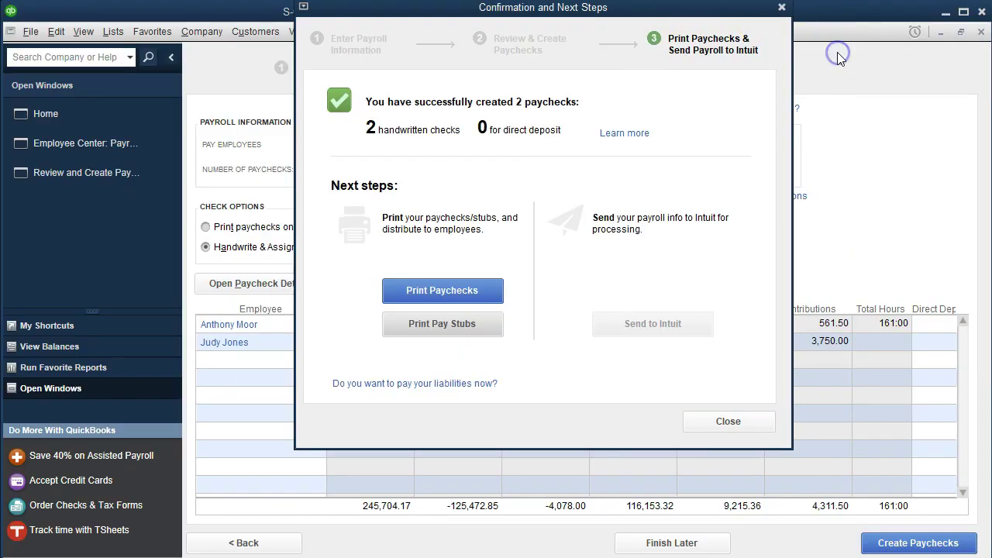
click(781, 7)
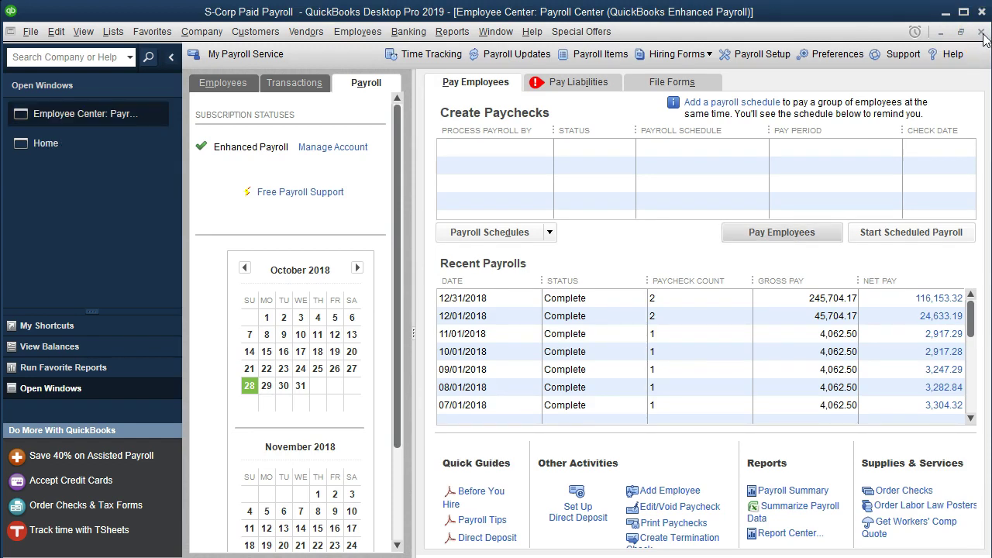
click(981, 32)
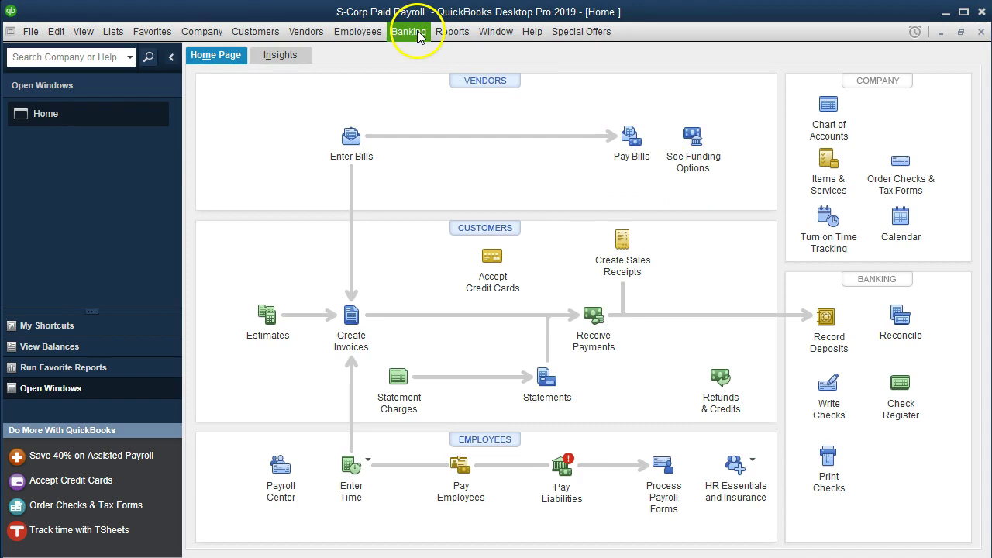
In the Checking Account register, open the salaried employee's 12/31/2018 paycheck and display its paycheck detail.
click(408, 31)
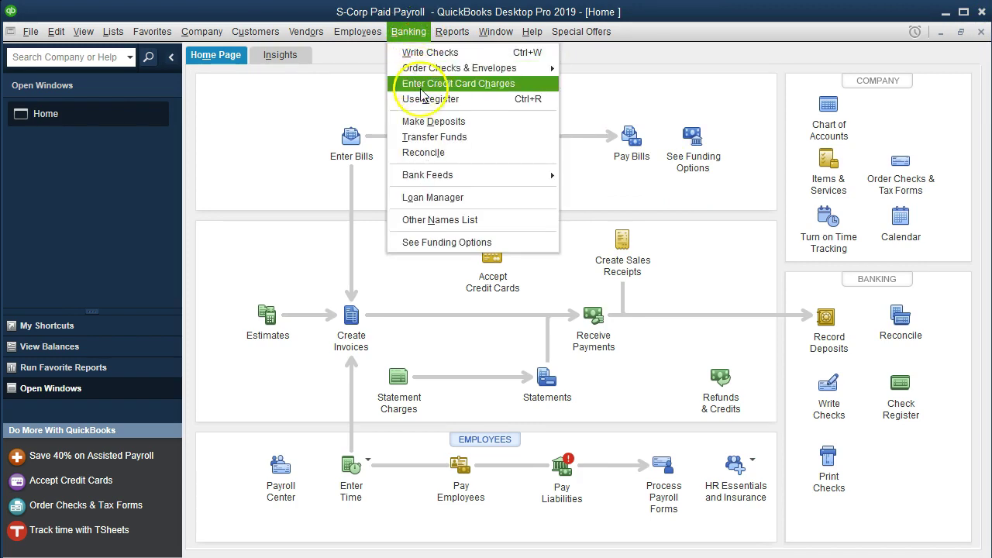
click(471, 106)
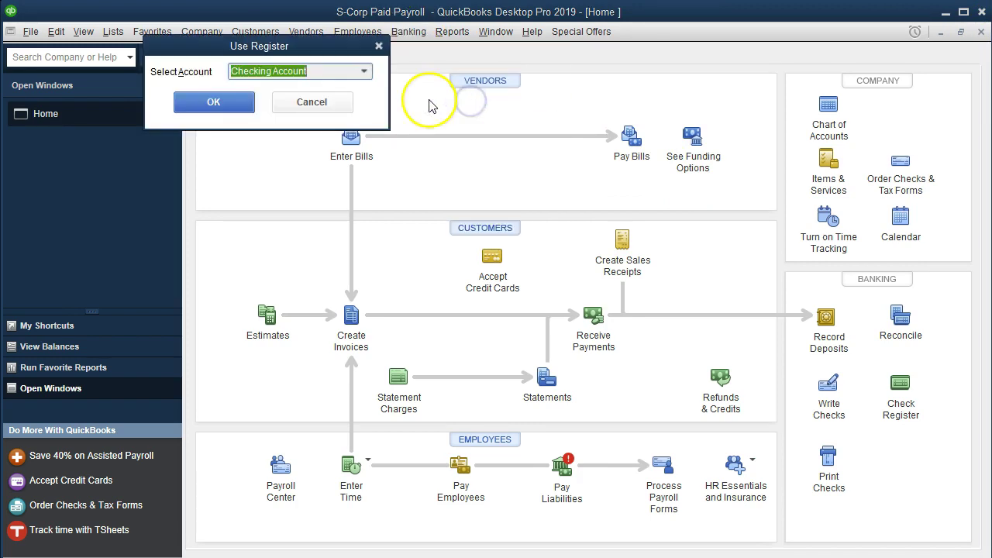
click(241, 115)
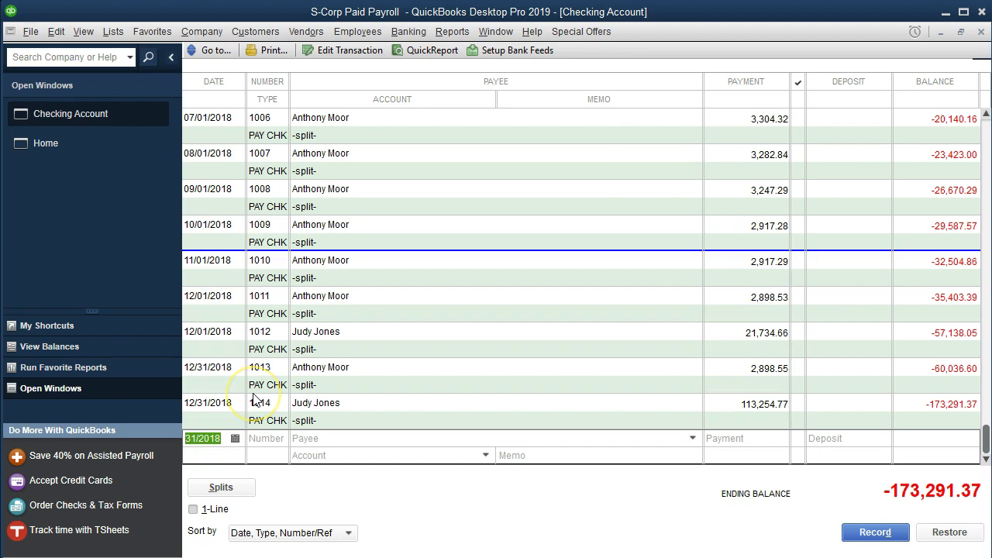
double_click(272, 428)
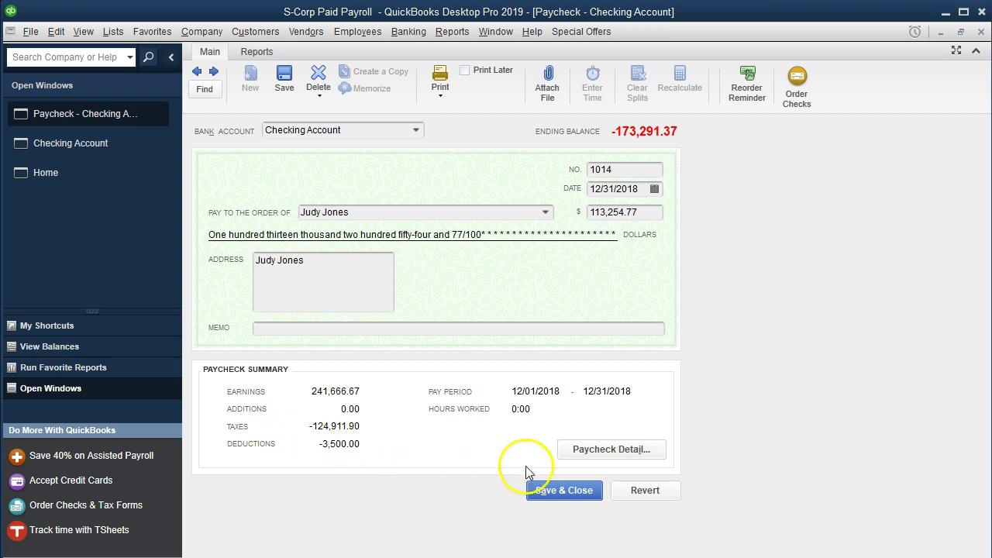
click(571, 452)
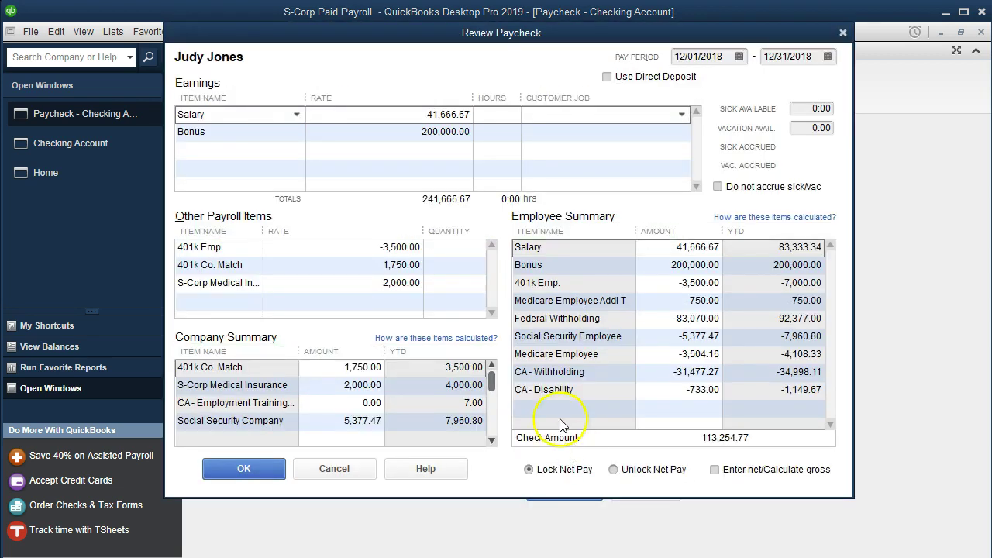